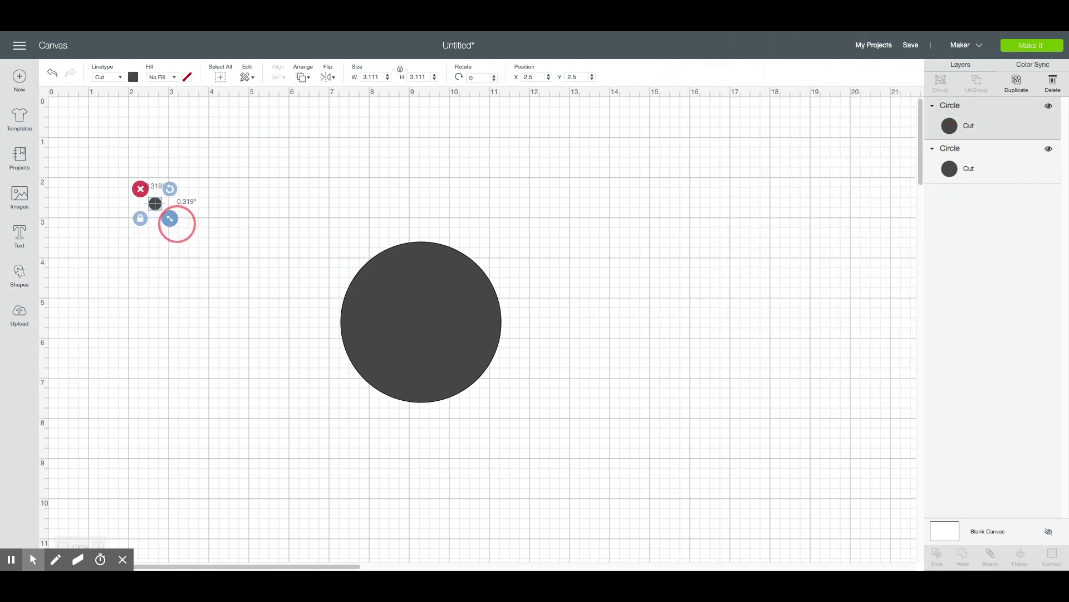
Slice the small circle out of the 4-inch circle near its upper edge and delete the two leftover pieces
left_click_drag(155, 210, 422, 268)
left_click_drag(325, 211, 588, 327)
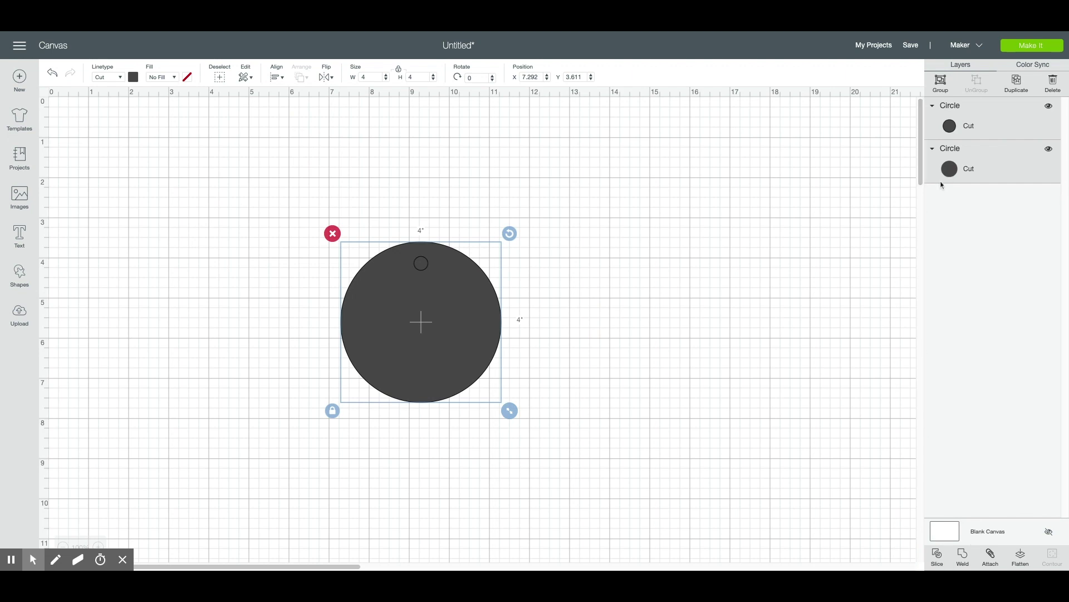
left_click(982, 122)
left_click(994, 149)
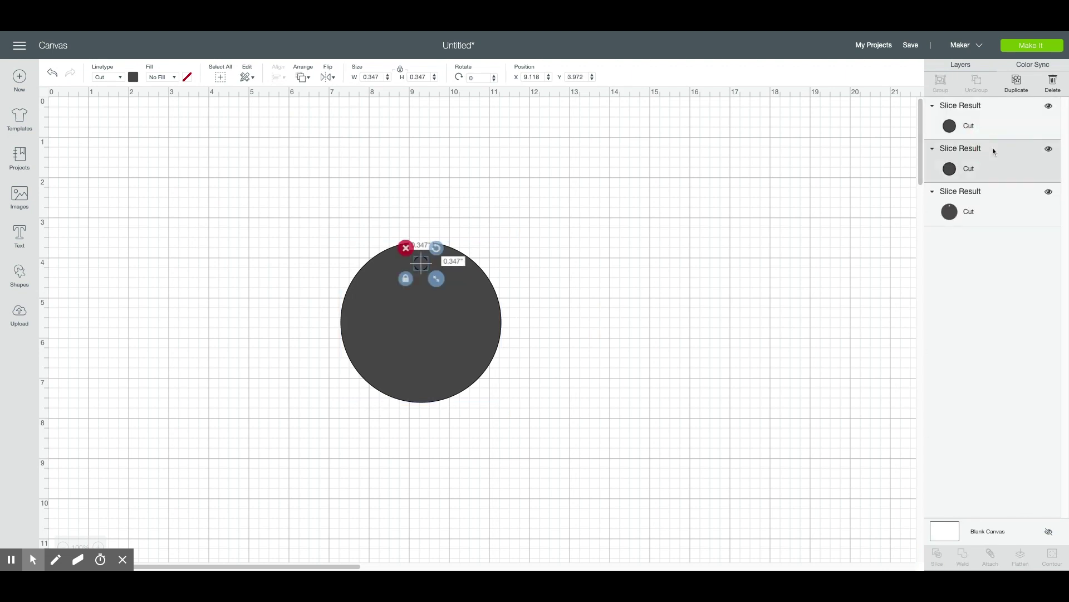
key("Delete")
left_click(990, 128)
key("Delete")
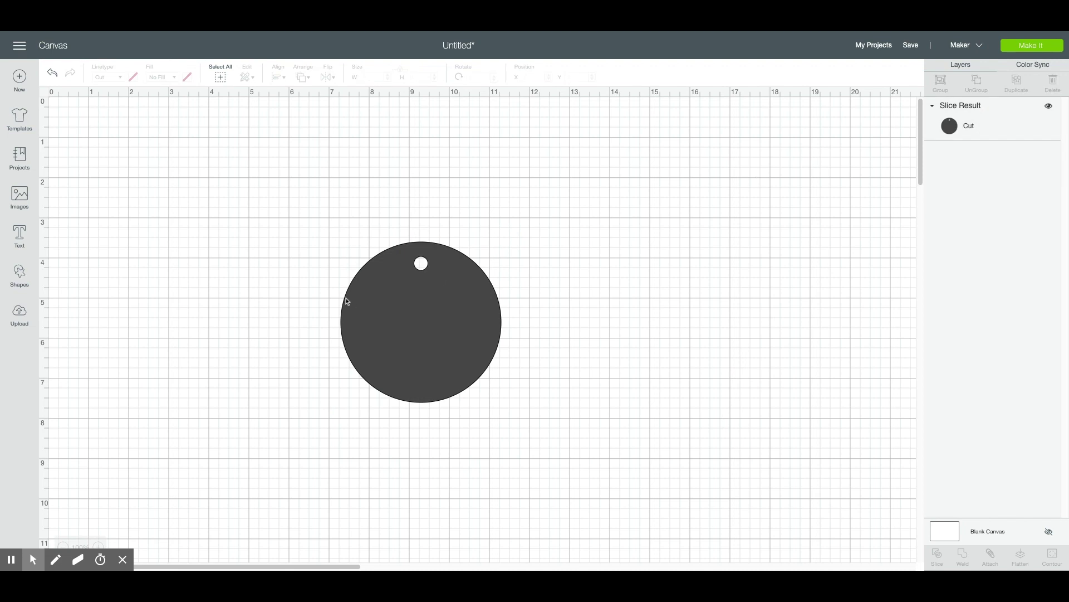
Duplicate the holed disc to make three in total, setting two aside and keeping one apart at X 4.792, Y 1.833
left_click(380, 296)
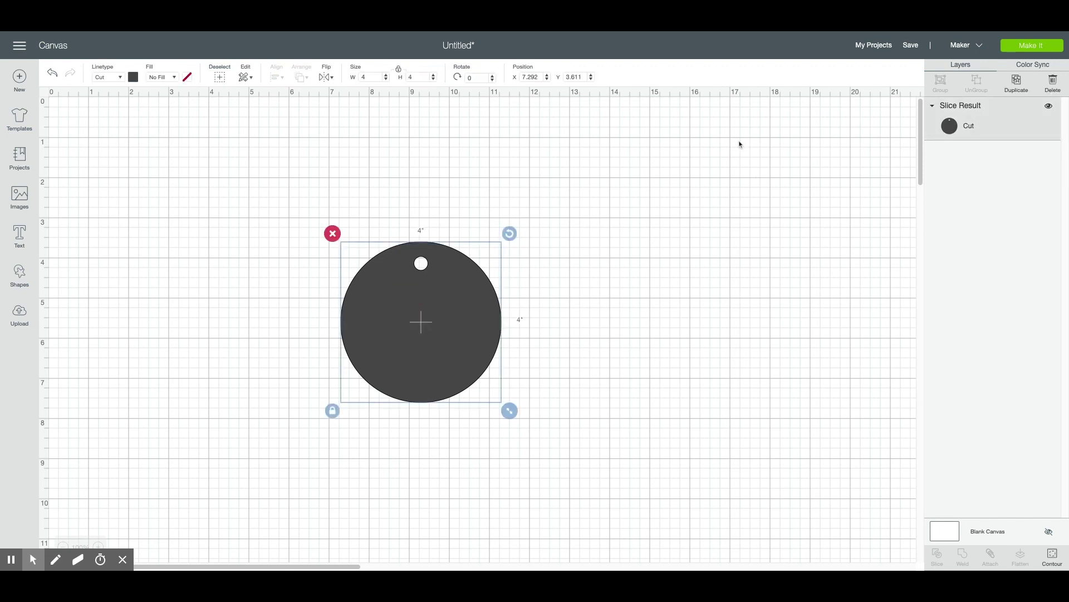
left_click(1017, 84)
left_click_drag(406, 310, 711, 219)
left_click_drag(465, 288, 737, 262)
left_click(1017, 83)
left_click_drag(304, 299, 339, 234)
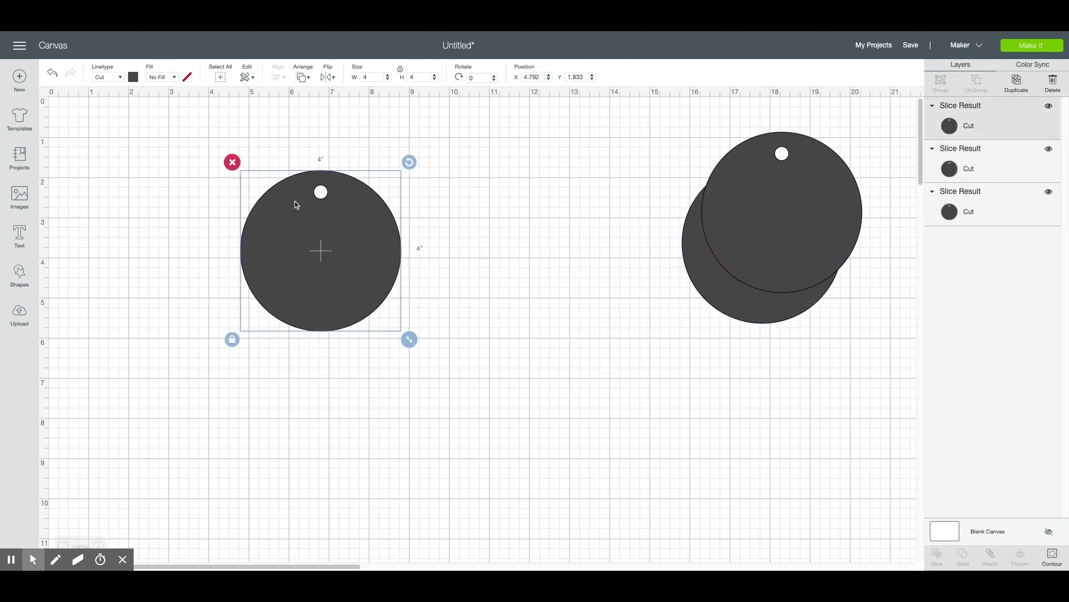
Recolour the holed disc that stands apart from the overlapping pair to white
left_click(134, 77)
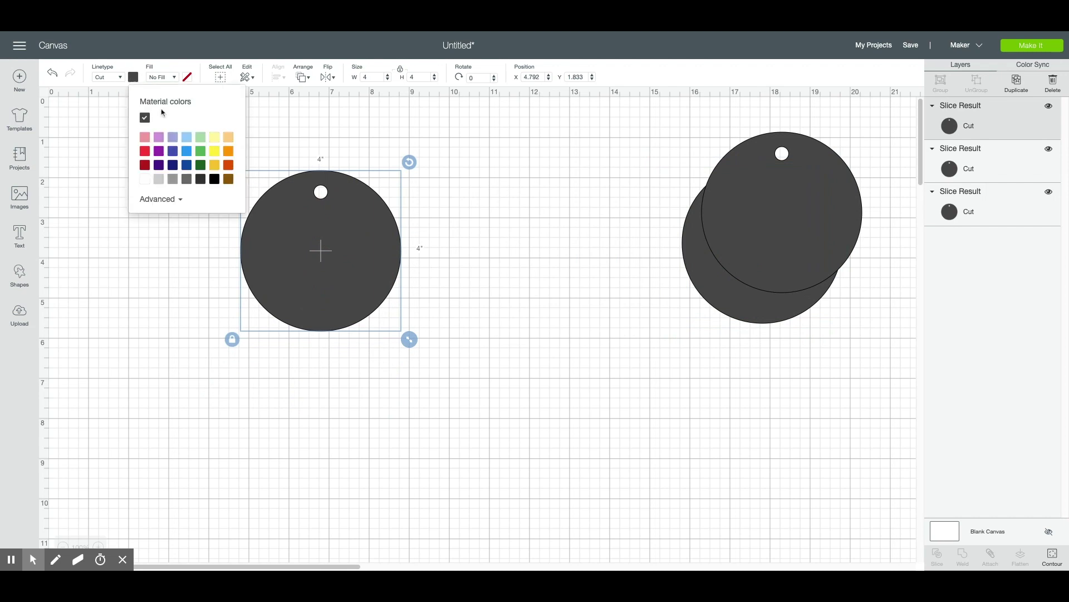
left_click(144, 179)
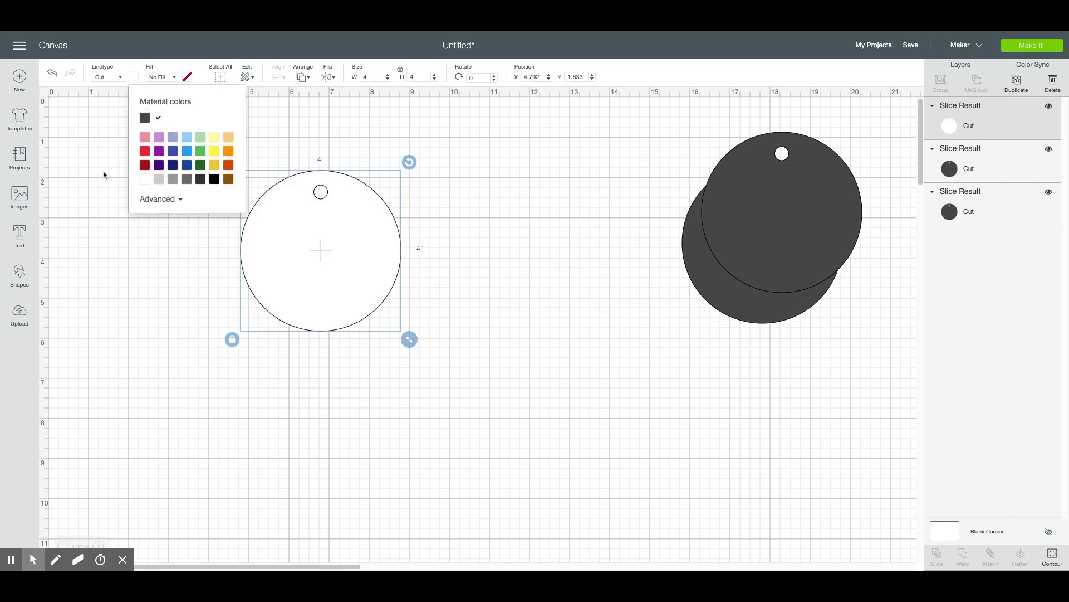
left_click(281, 257)
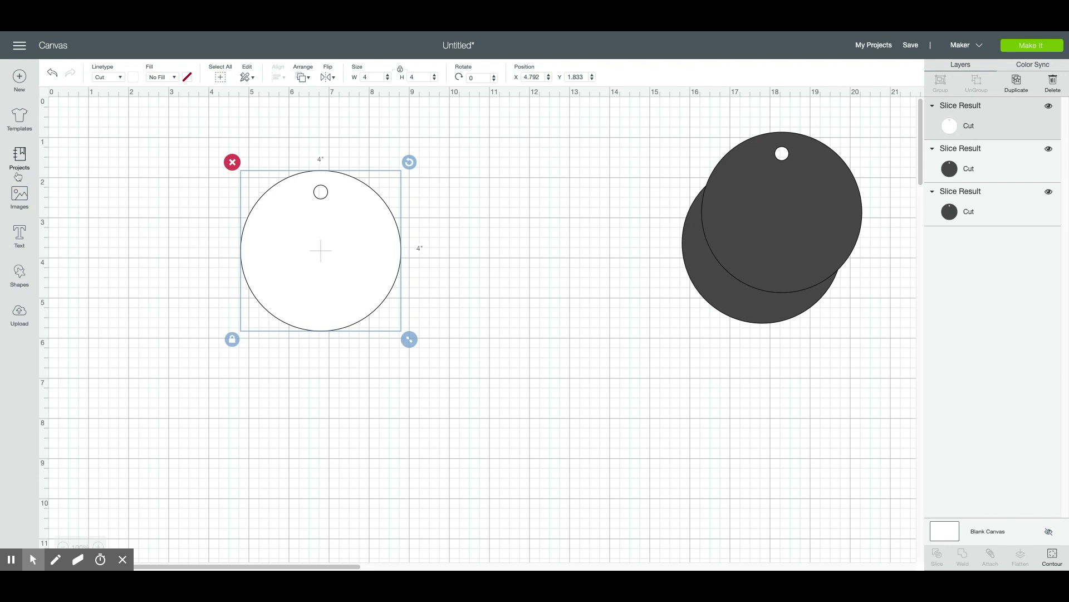
Insert the uploaded baby photo and set its width to 4.5 inches
left_click(16, 307)
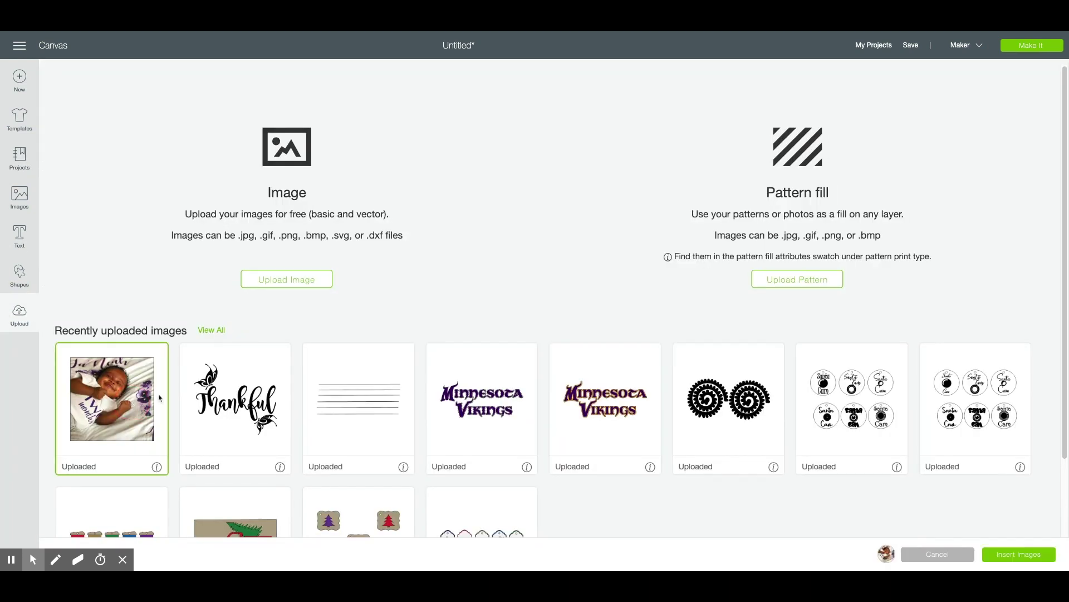
left_click(1011, 557)
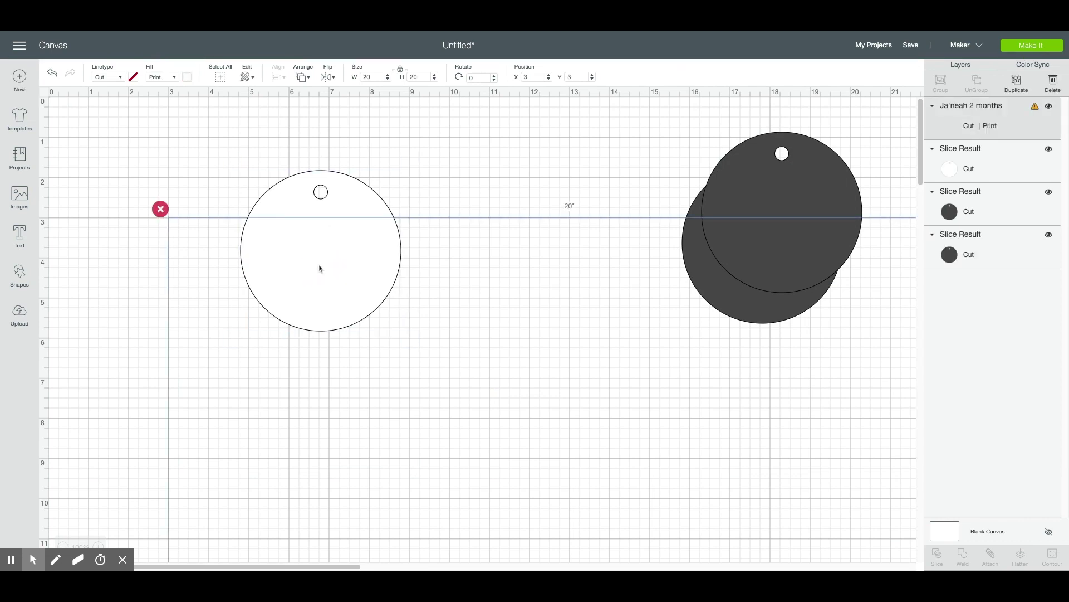
left_click_drag(432, 412, 350, 287)
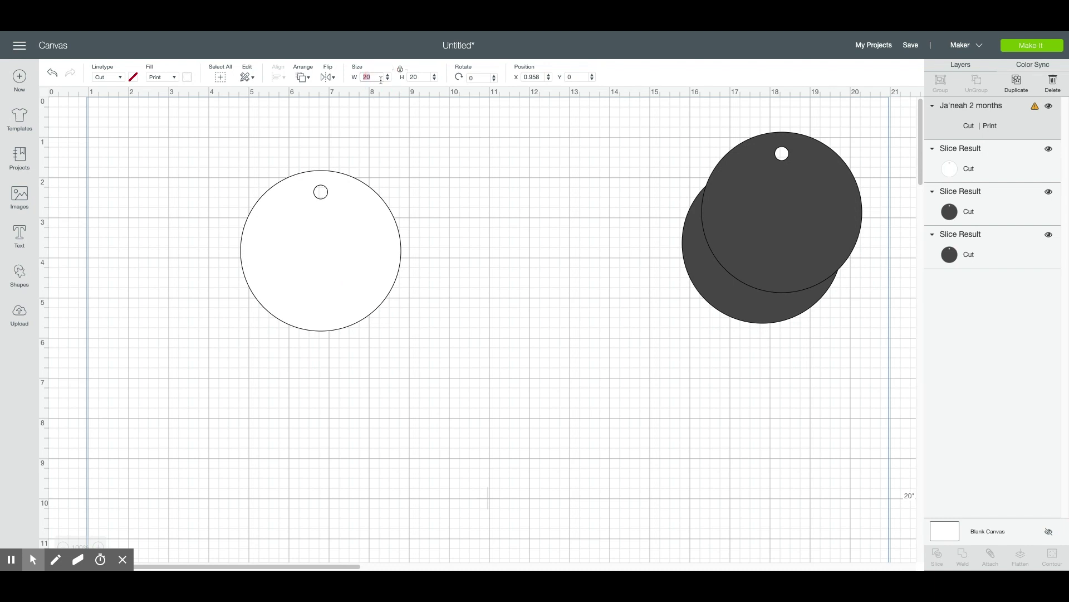
type("4.5")
key("Return")
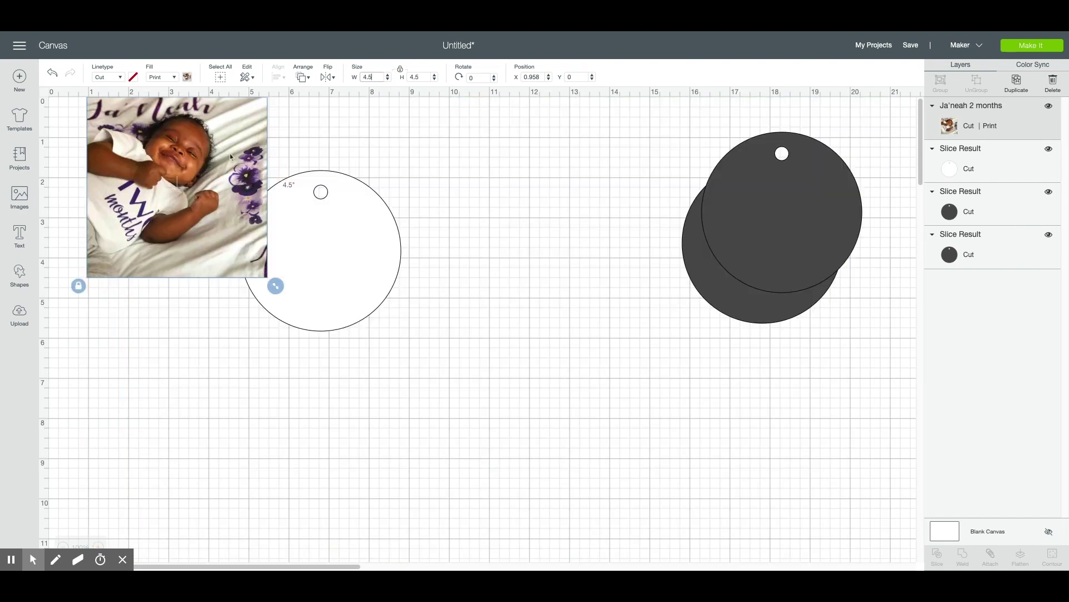
Slice the baby photo with the white disc, delete the leftover frame and move the round photo away from the disc
left_click_drag(205, 171, 351, 241)
left_click_drag(540, 262, 201, 231)
left_click(937, 559)
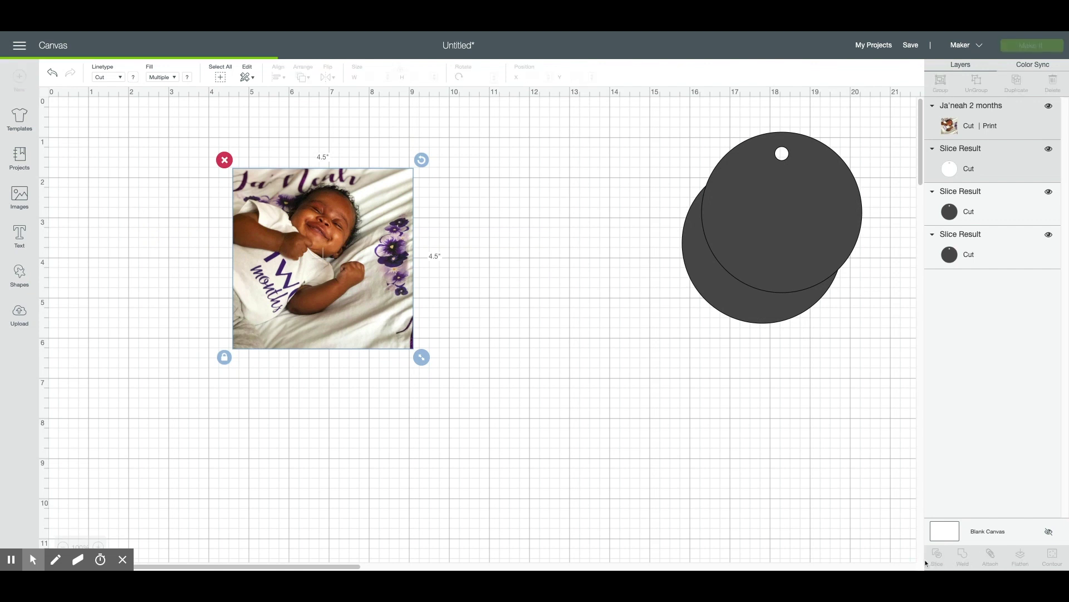
left_click(384, 336)
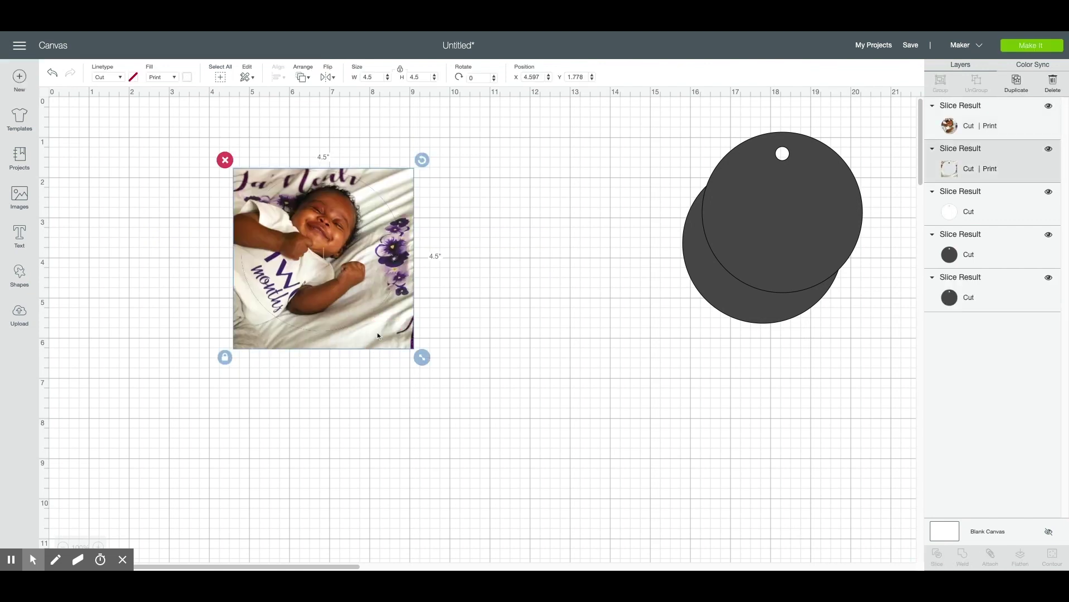
left_click(226, 160)
left_click_drag(310, 234, 612, 170)
left_click(369, 236)
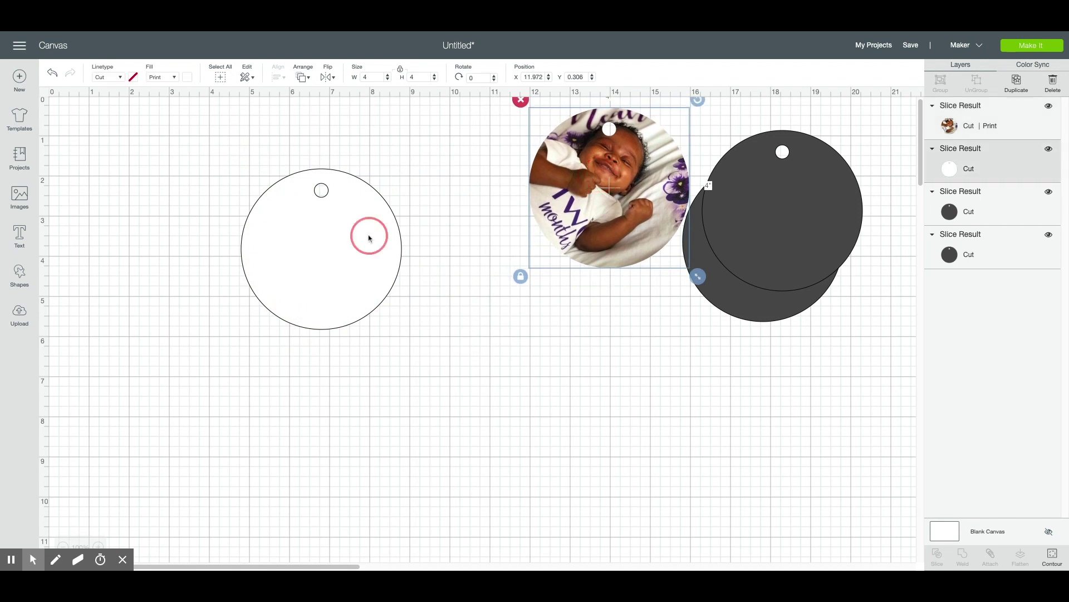
Add the first letter of the child's name to the white disc in the Aphasia BT font
left_click(19, 234)
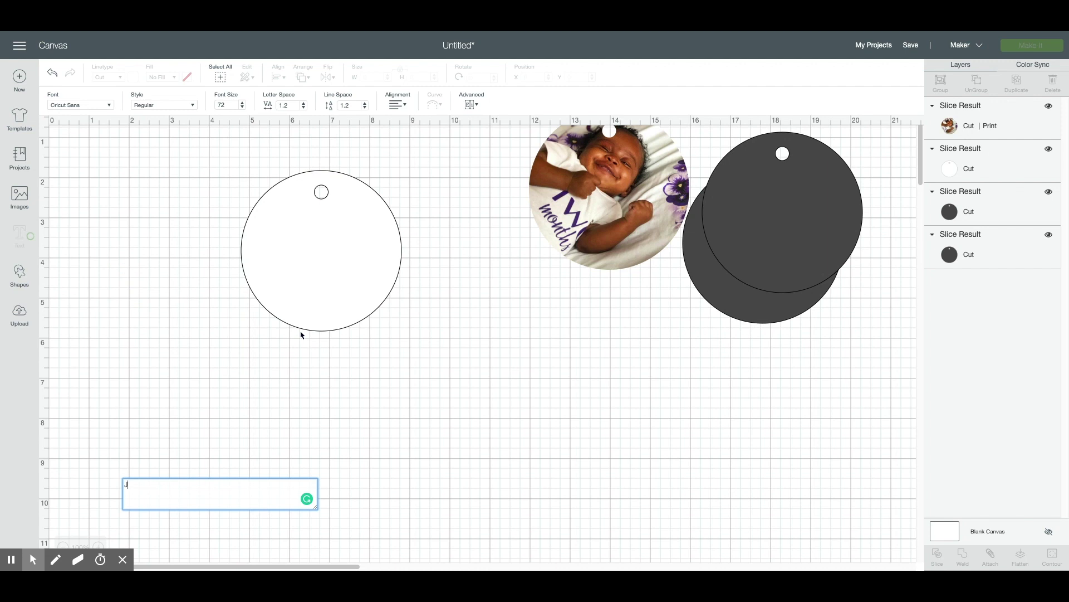
left_click_drag(205, 467, 301, 226)
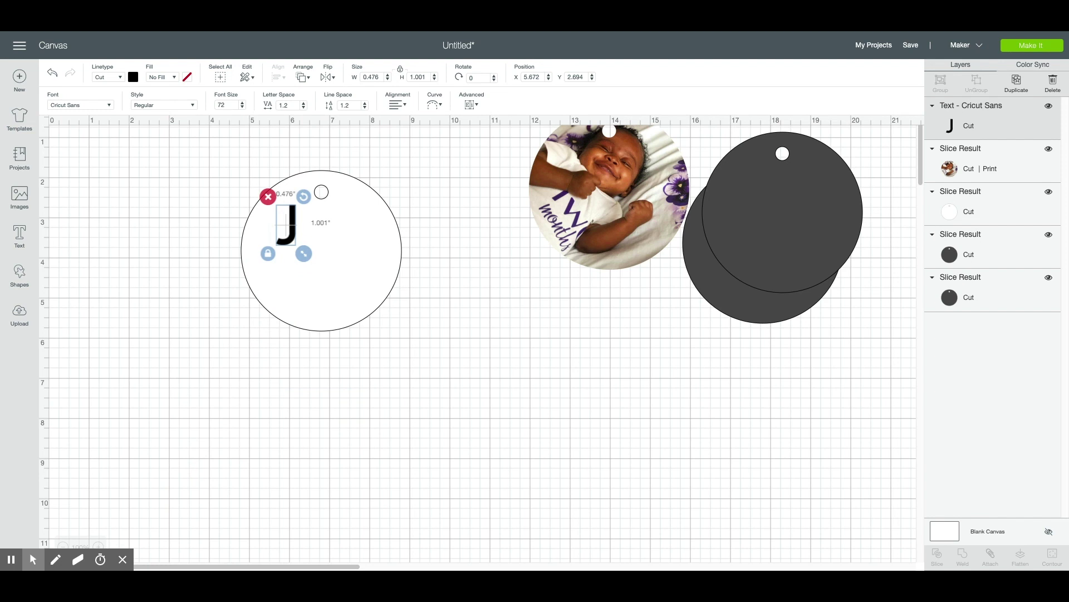
left_click(105, 106)
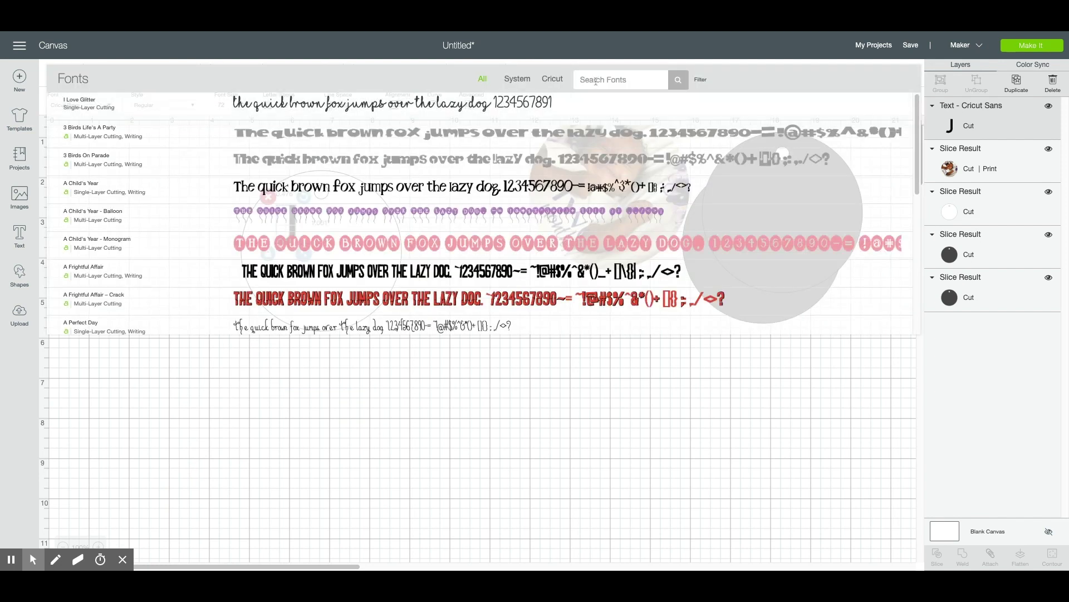
left_click(541, 83)
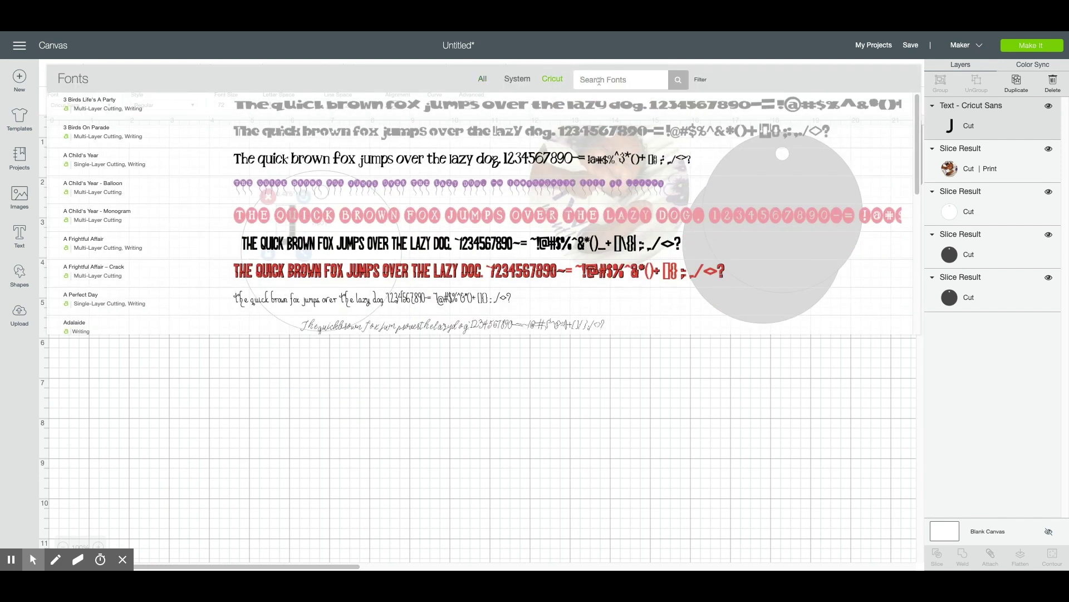
type("APH")
left_click(571, 106)
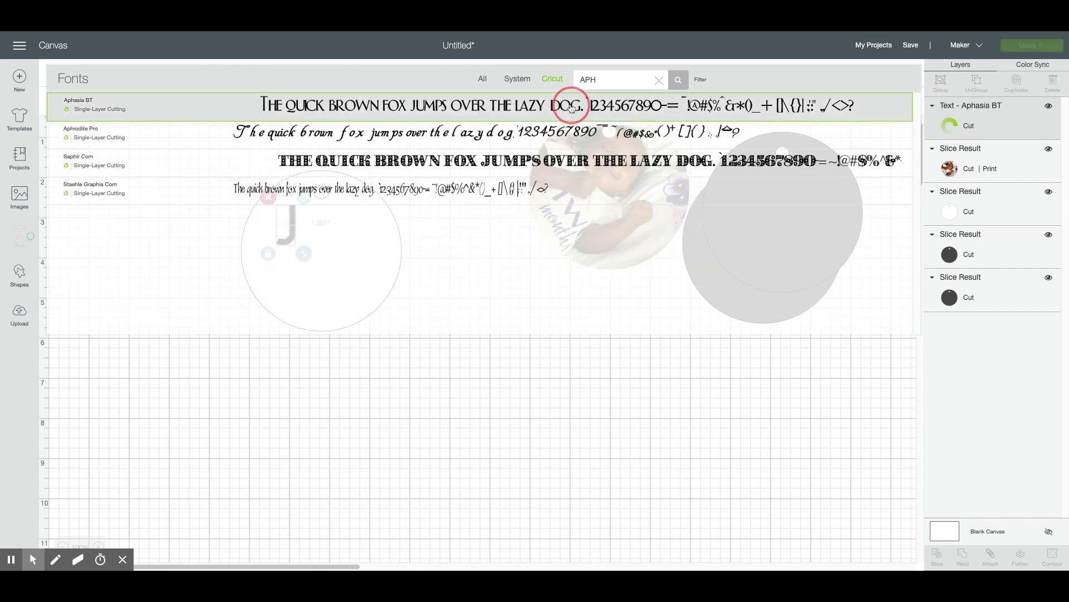
left_click_drag(285, 246, 279, 241)
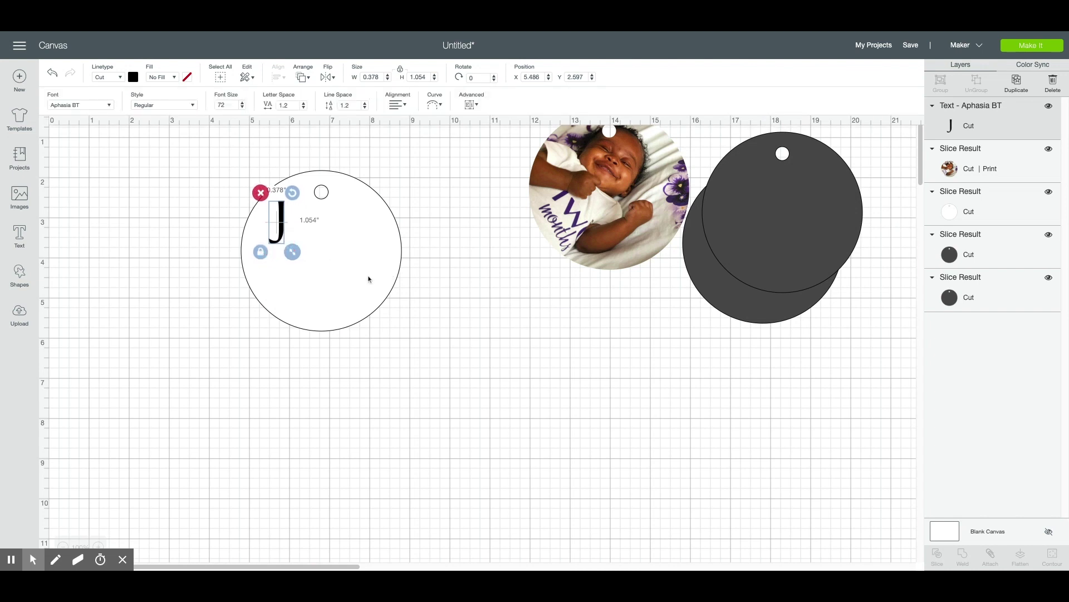
Add the remaining letters of the child's name beside the initial, scaled to about 2.28 inches wide
left_click(20, 237)
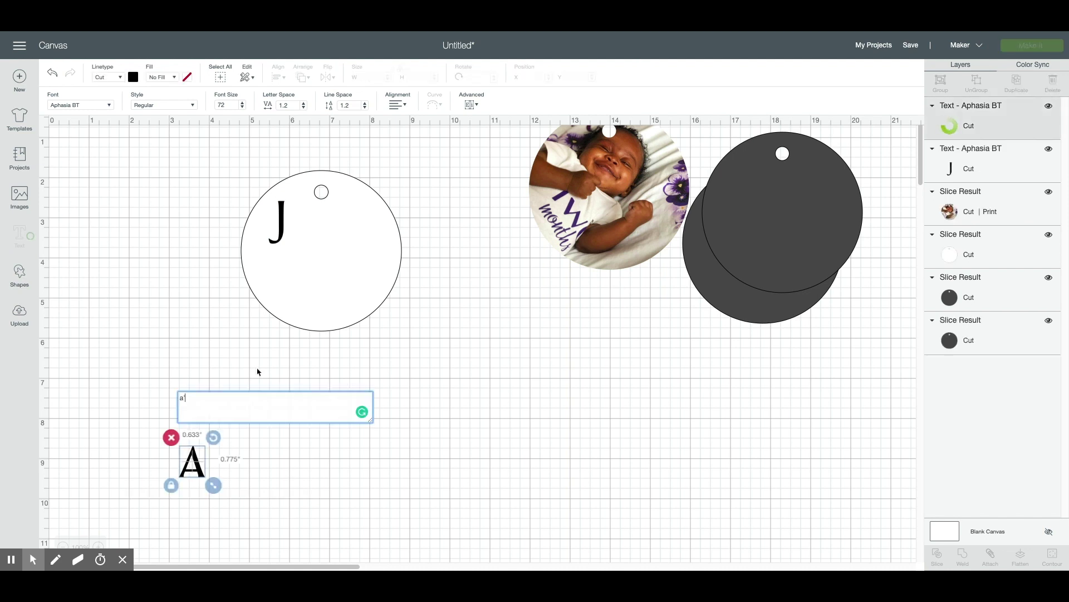
type("a'neah")
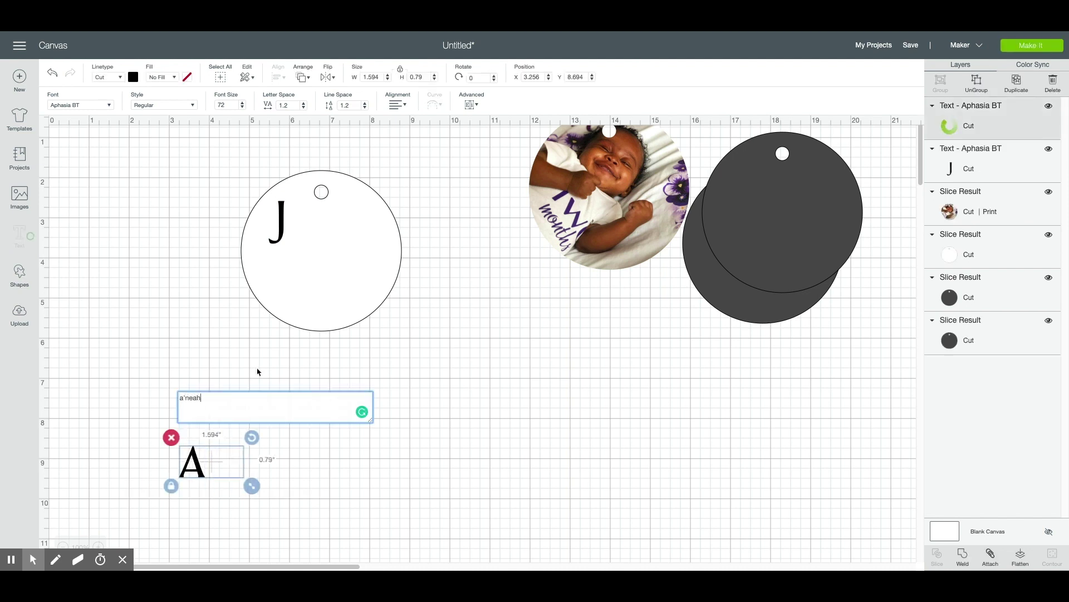
left_click_drag(237, 475, 348, 245)
left_click_drag(439, 260, 415, 263)
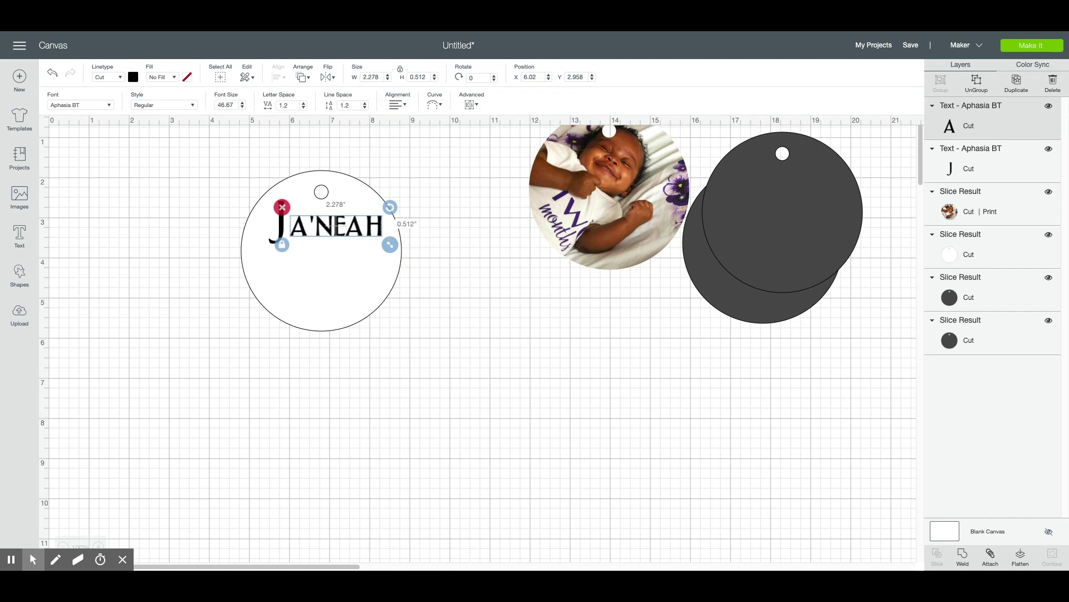
Add the text "5" below the name on the white disc
left_click(20, 236)
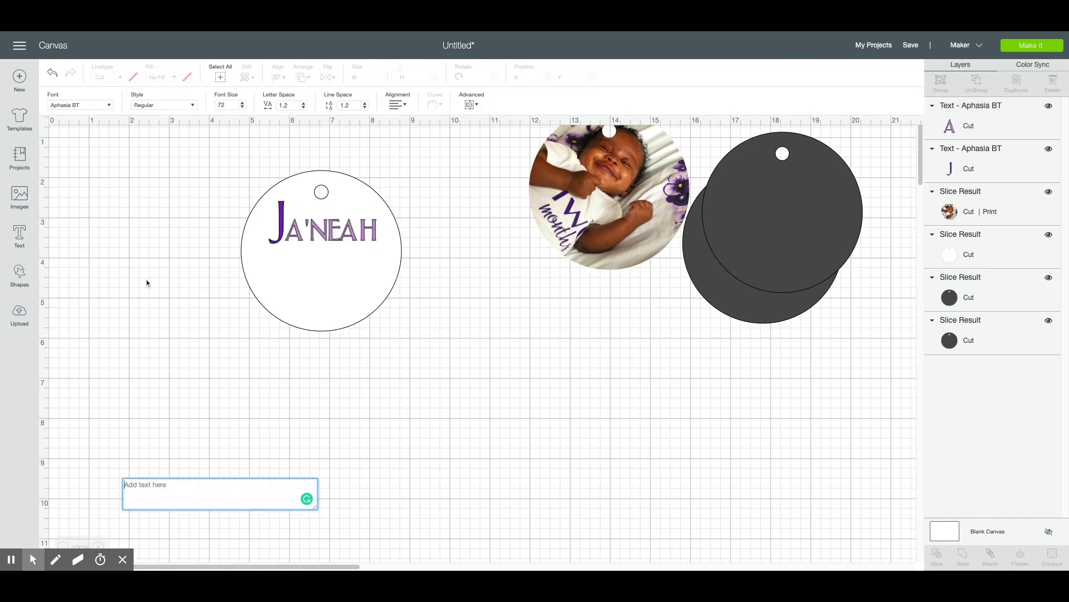
type("5")
left_click_drag(196, 469, 283, 297)
Enlarge the name's initial to about 1.39 inches tall and make the other letters dark purple at about 2.08 inches wide
left_click(280, 235)
left_click_drag(293, 252, 297, 265)
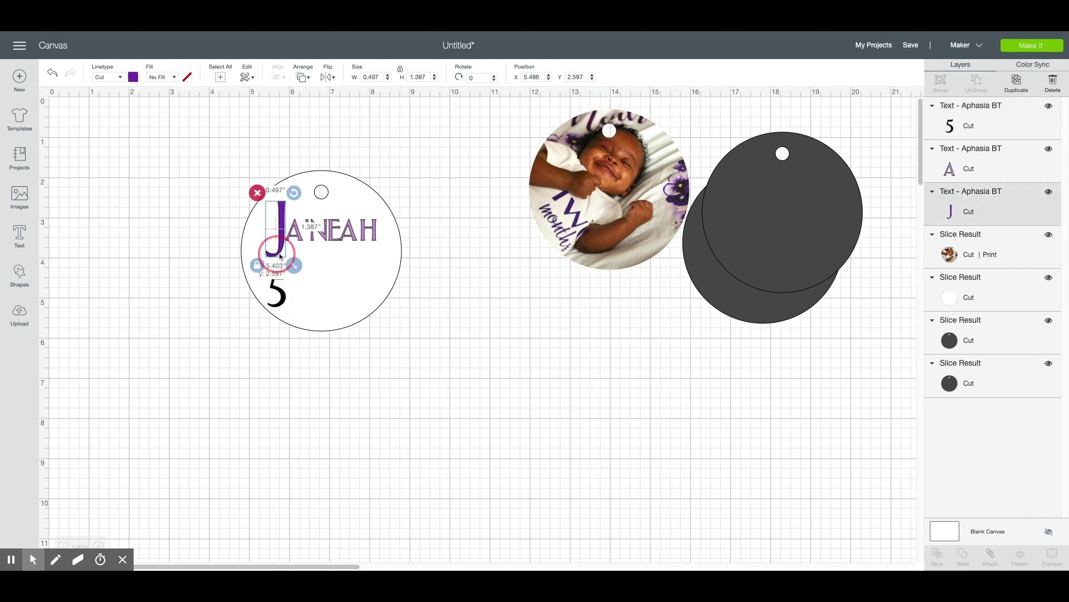
left_click(335, 234)
left_click(133, 78)
left_click(186, 119)
left_click(506, 360)
left_click(289, 246)
left_click_drag(385, 254, 378, 254)
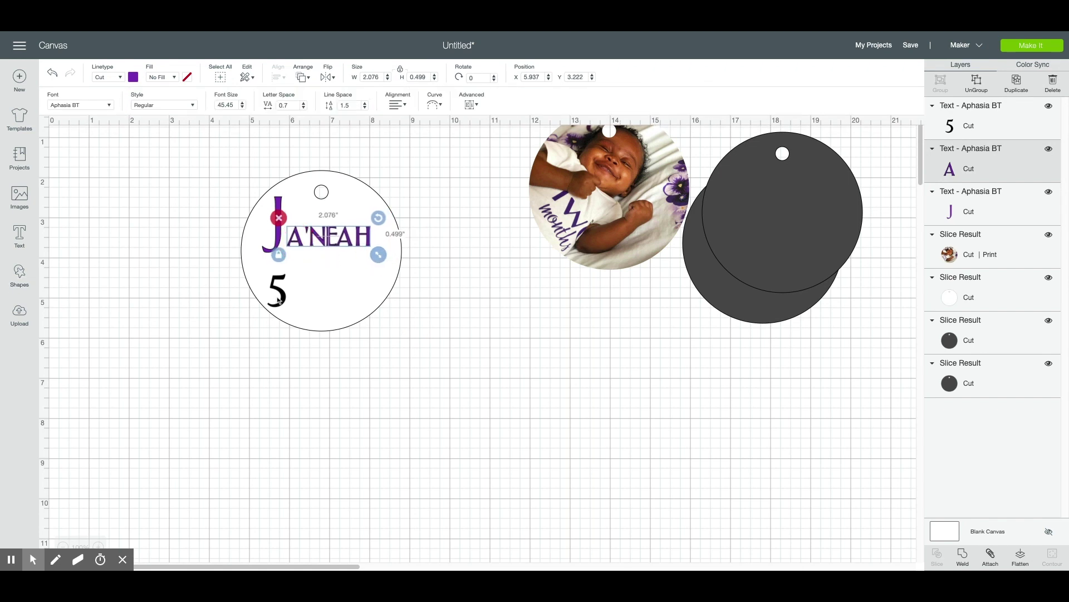
Recolour the "5" light purple and enlarge it to about 0.58 by 1.06 inches just below the name's initial
left_click(278, 301)
left_click(132, 77)
left_click(157, 138)
left_click_drag(275, 291, 269, 275)
left_click_drag(289, 301, 294, 310)
Add the text "LBS", rotated -90 degrees, directly beside the "5" on the white disc
left_click(19, 235)
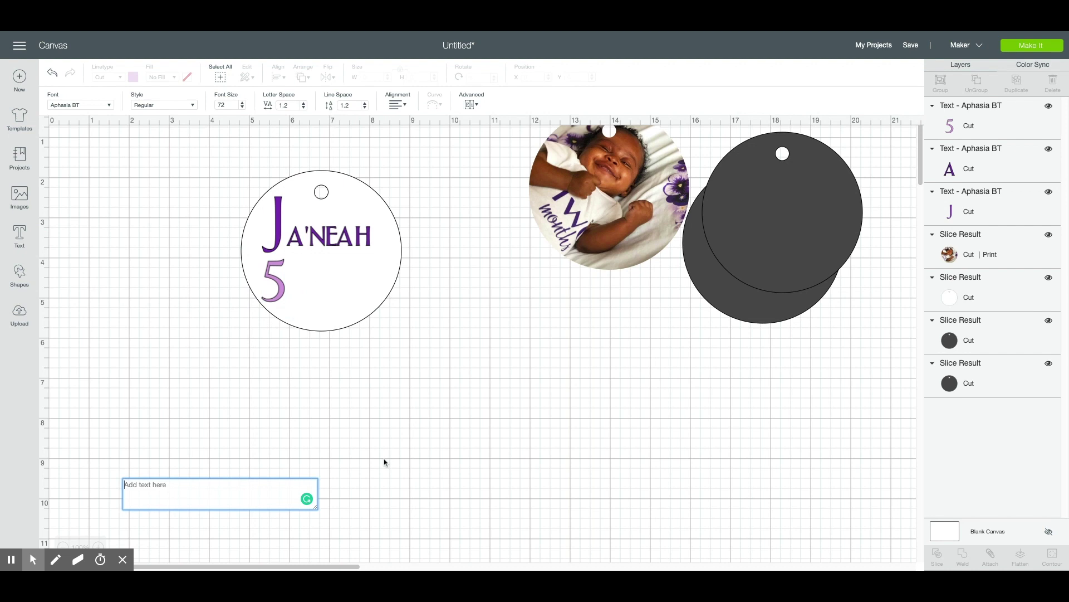
type("LBS")
key("Escape")
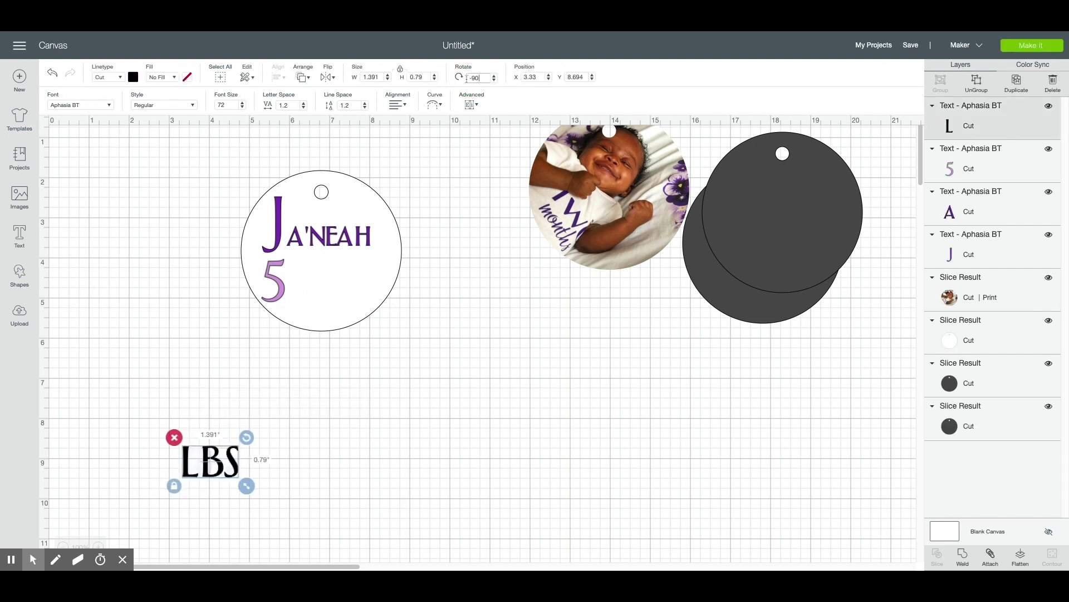
key("Return")
left_click_drag(211, 478, 313, 306)
Add the text "11" beside "LBS" on the white disc, set to the same 1.063-inch height as the "5"
left_click(19, 234)
type("11")
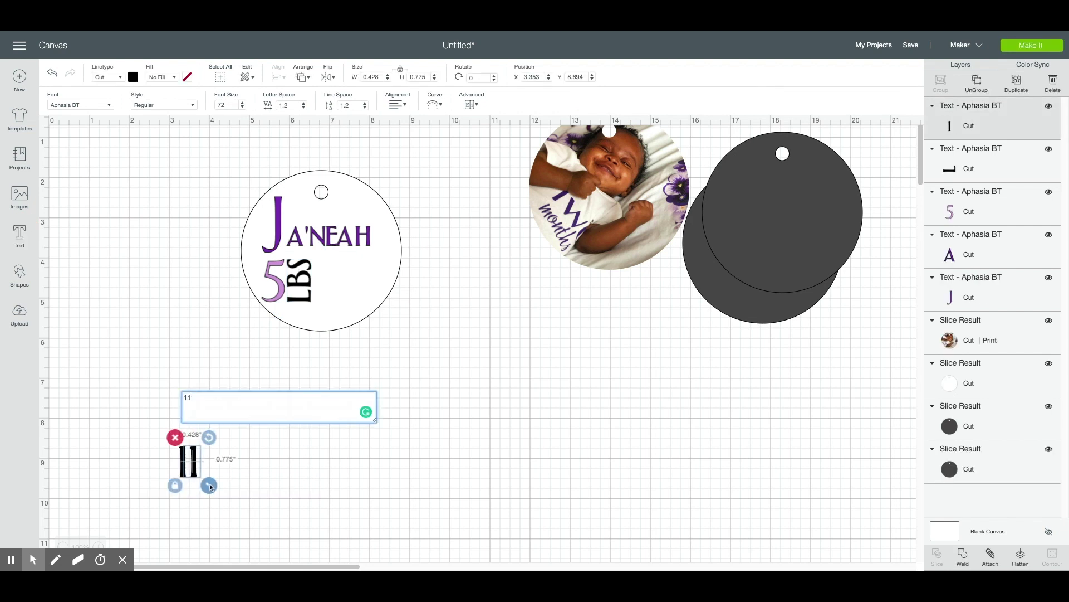
left_click(272, 280)
left_click(196, 461)
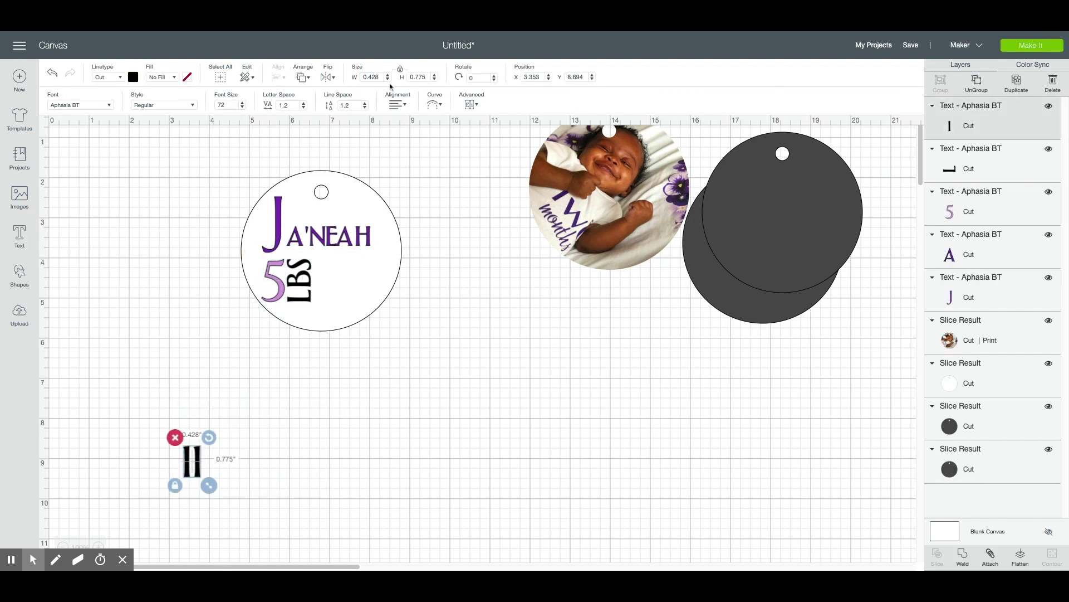
type("0.582")
left_click(425, 77)
left_click(276, 282)
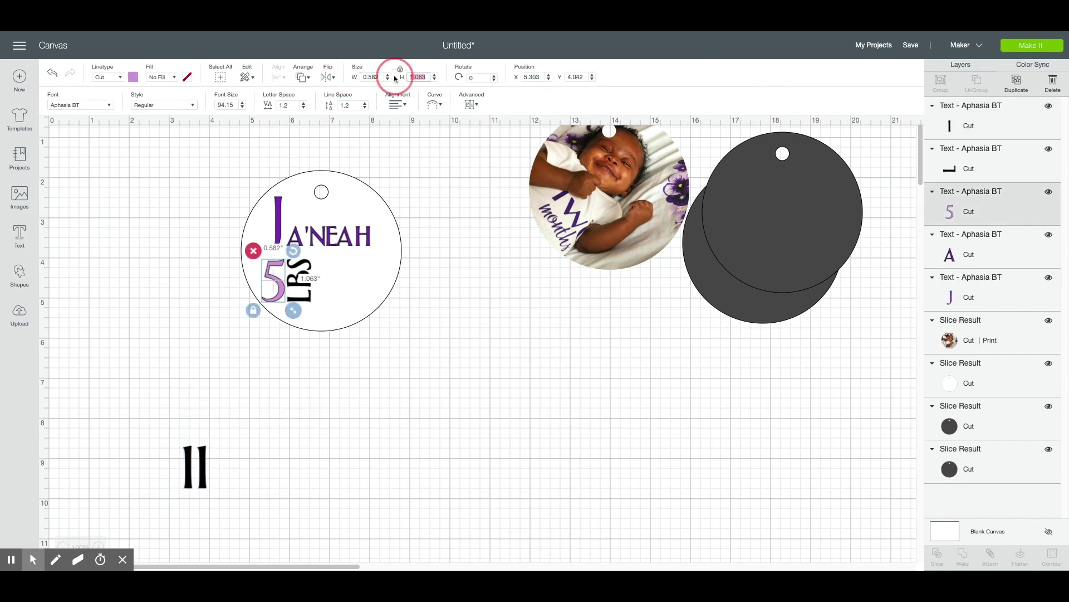
left_click(217, 455)
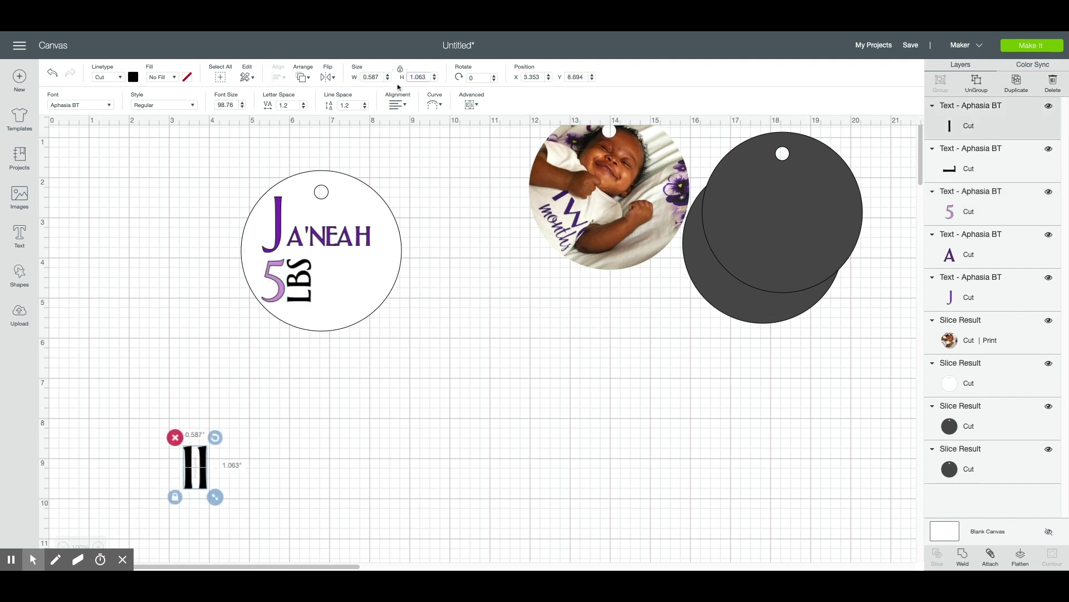
left_click_drag(205, 472, 335, 284)
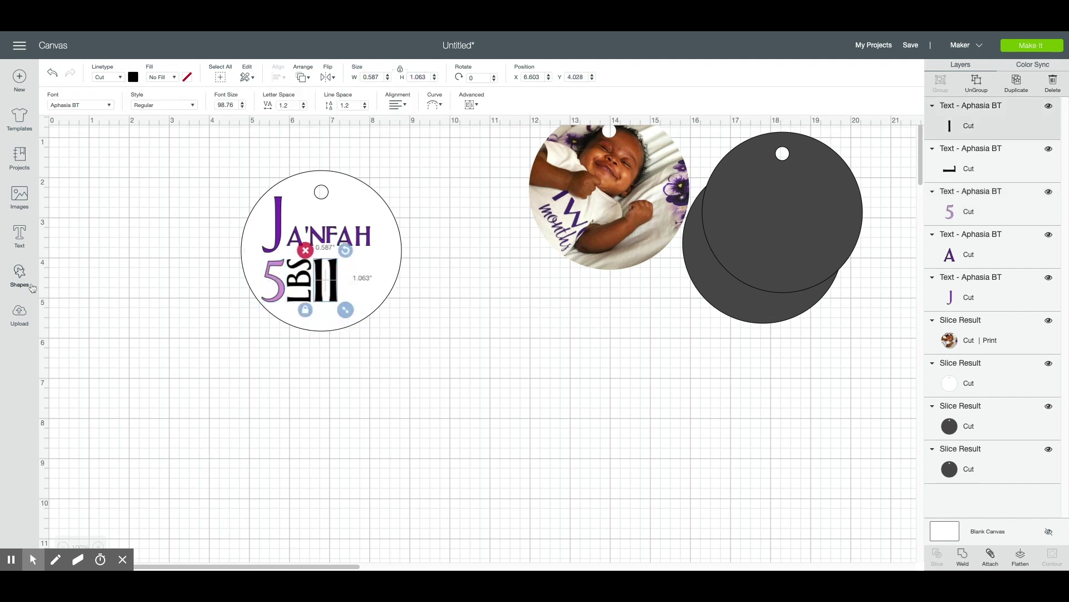
Add the text "ozs" and rotate it to 270 degrees
left_click(19, 235)
type("ozs")
left_click(469, 78)
type("270")
key("Return")
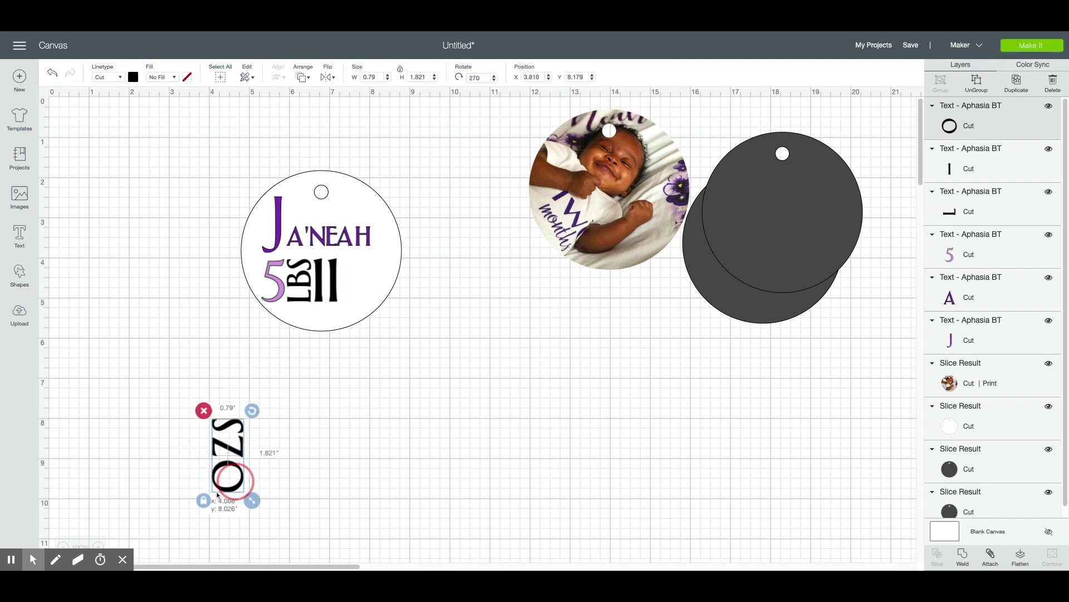
Place "ozs" directly beside the "11" on the white disc and set its height to 1.058 inches
left_click_drag(222, 484, 359, 281)
left_click(318, 295)
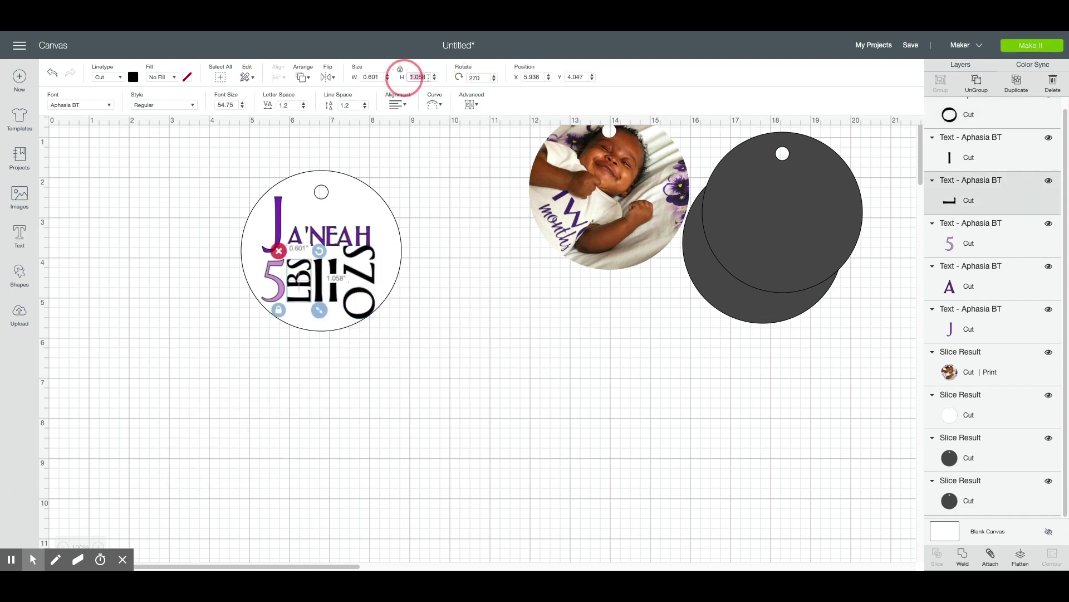
left_click(368, 301)
left_click(425, 79)
type("1.058")
key("Return")
left_click_drag(355, 271, 352, 286)
Recolour "LBS" and "ozs" dark purple and the "11" light purple #CF93DA
left_click(320, 281)
left_click(133, 77)
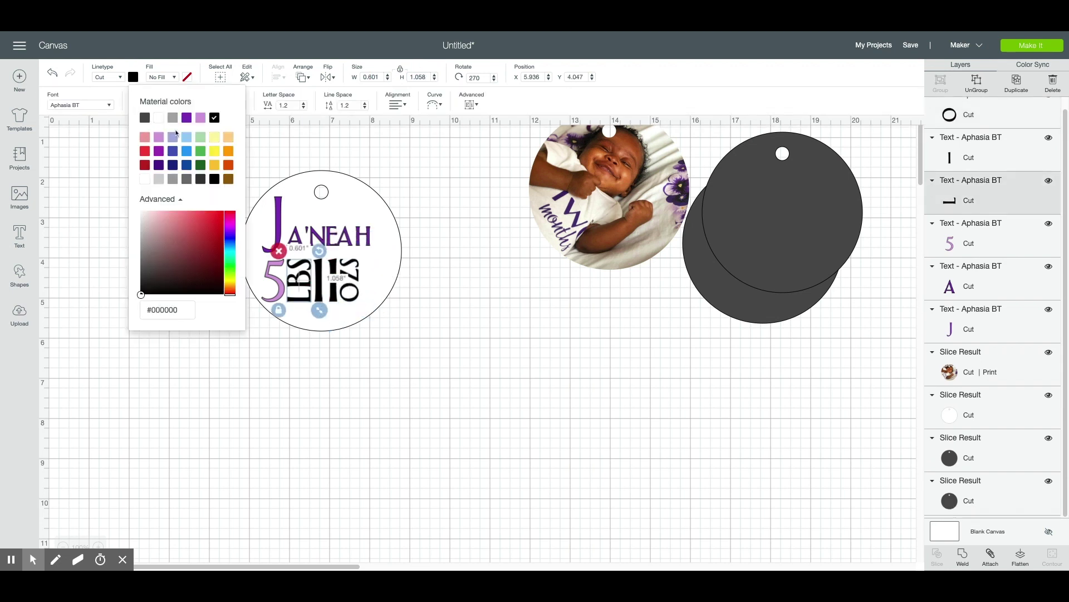
left_click(319, 302)
left_click(133, 77)
left_click(200, 118)
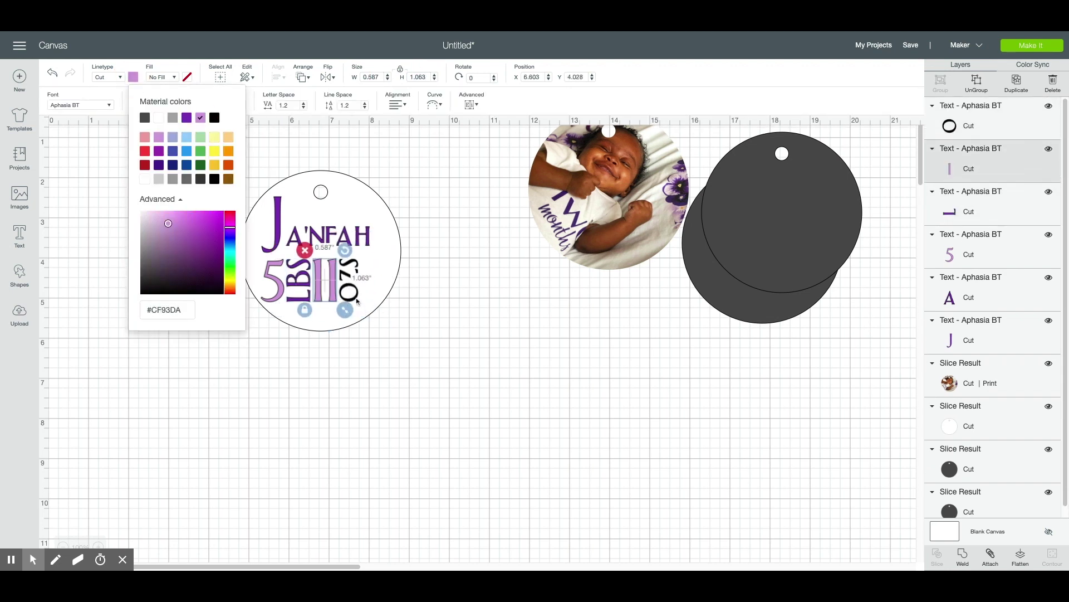
left_click(355, 295)
left_click(133, 78)
Add the text "3:39" in dark purple at the upper end of the weight line, beside "ozs"
left_click(20, 234)
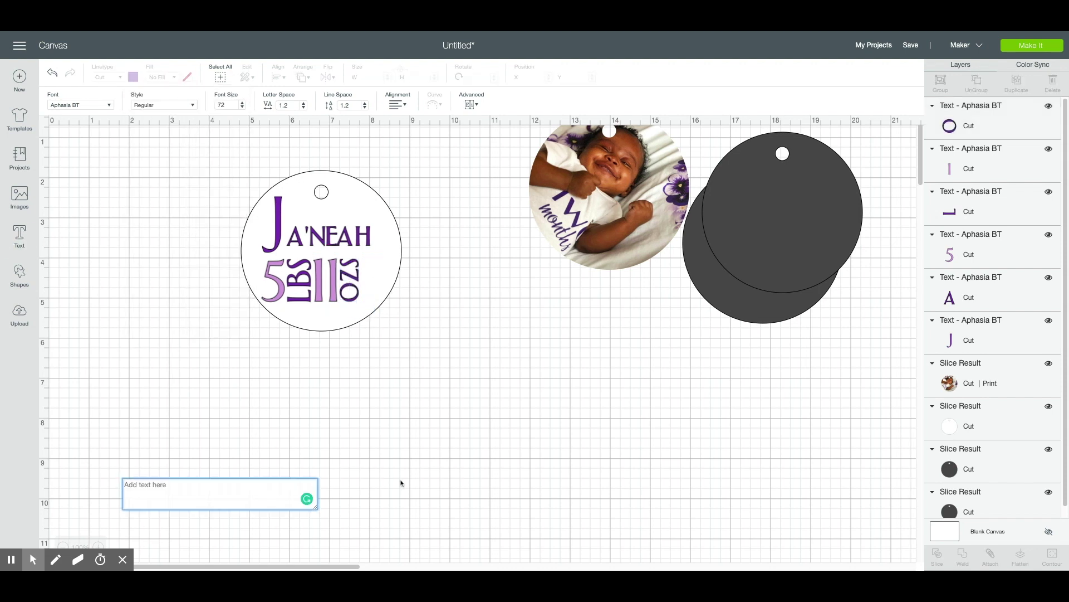
type("3:39")
left_click_drag(270, 486, 413, 282)
left_click(133, 78)
left_click(187, 117)
Add the text "p.m.", ungroup it to tighten the letter spacing, then bottom-align and weld the characters
left_click(19, 234)
type("p.m.")
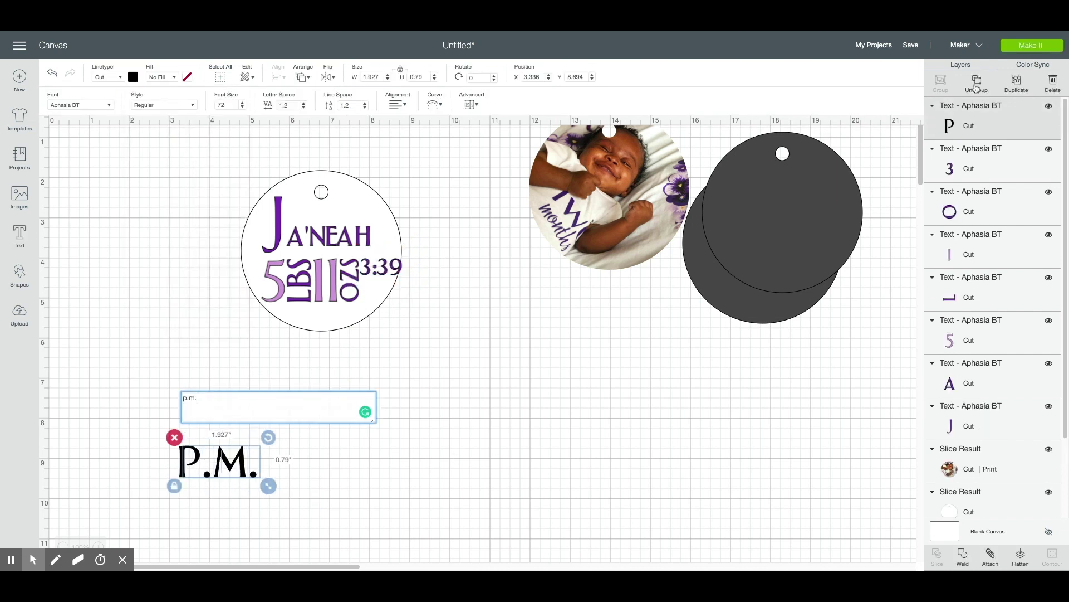
left_click(976, 88)
left_click_drag(286, 489, 167, 447)
left_click(275, 78)
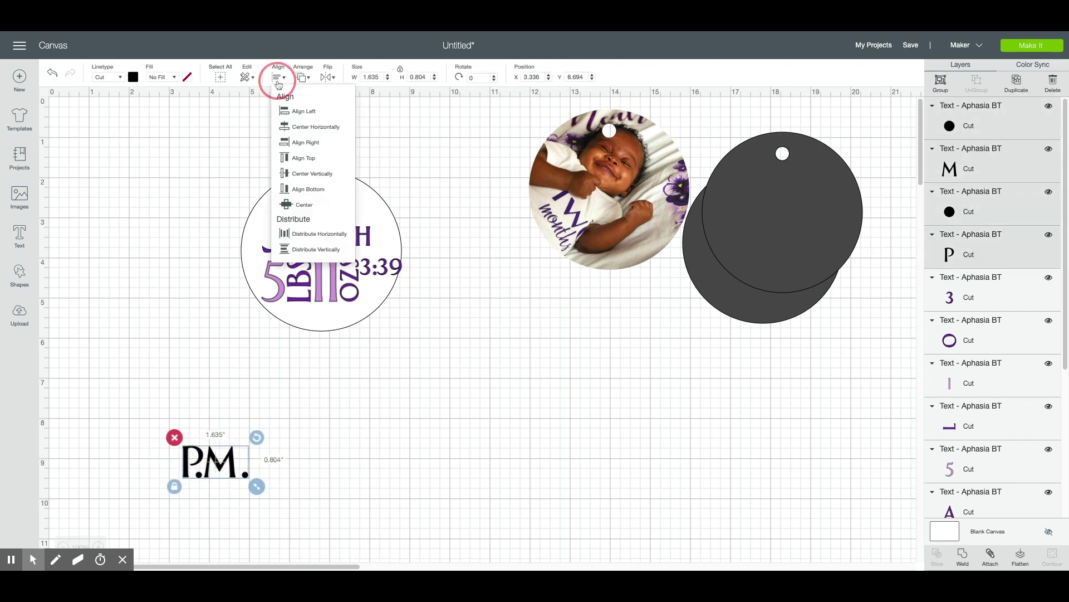
left_click(296, 189)
left_click(966, 559)
Place "P.M." under "3:39" and shrink the weight and time texts so the line fits inside the white disc
left_click_drag(209, 476, 423, 313)
left_click(446, 361)
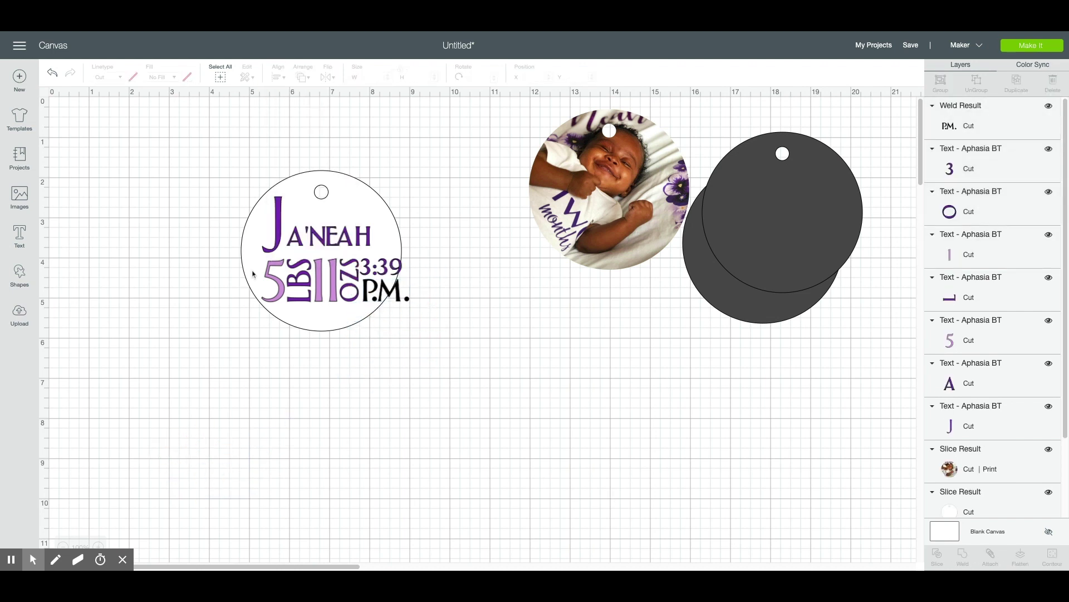
left_click(246, 269)
left_click_drag(355, 202, 671, 237)
left_click_drag(454, 334, 223, 261)
left_click_drag(416, 310, 397, 307)
left_click_drag(634, 318, 320, 280)
left_click(182, 276)
Recolour the "P.M." text dark purple to match "3:39"
left_click(355, 285)
left_click(134, 77)
left_click(200, 117)
left_click(186, 118)
left_click(687, 295)
Search the image library for "heart" and insert a solid heart and a heart outline
left_click(19, 198)
left_click(857, 81)
type("heart")
key("Return")
scroll(858, 144, "down", 10)
scroll(858, 145, "down", 20)
left_click(823, 298)
left_click(659, 307)
left_click(1032, 551)
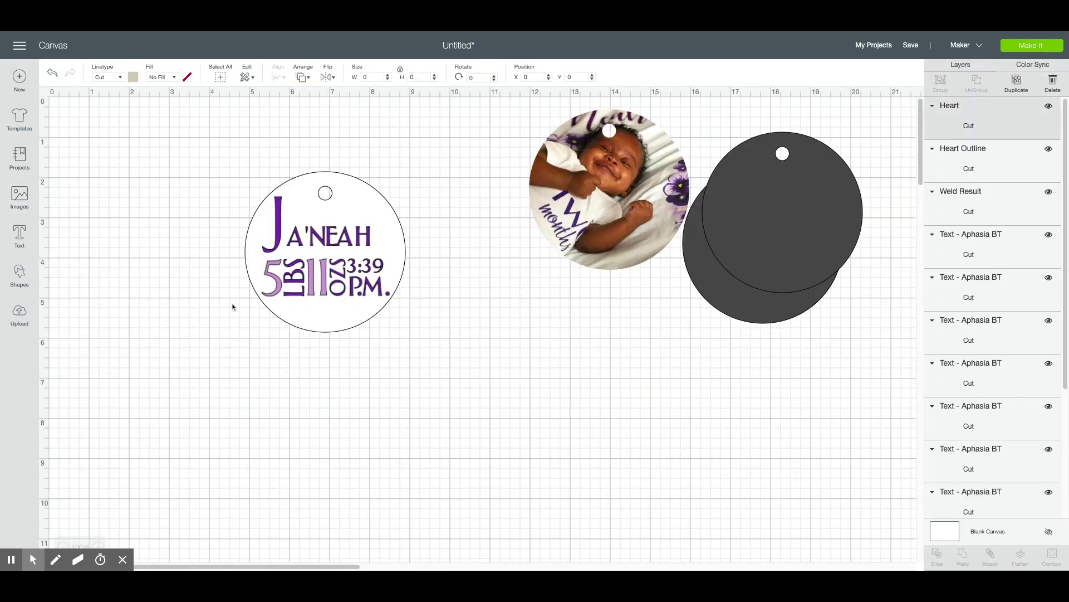
Recolour the solid heart dark purple and the heart outline light purple
left_click_drag(291, 339, 504, 379)
left_click(134, 77)
left_click(186, 117)
left_click(252, 266)
scroll(201, 215, "right", 1)
left_click(133, 76)
left_click(199, 116)
left_click(432, 356)
Shrink the solid heart to about 0.72 by 0.68 inches above the name's end, and place a small heart outline beside its initial
left_click_drag(498, 424, 312, 214)
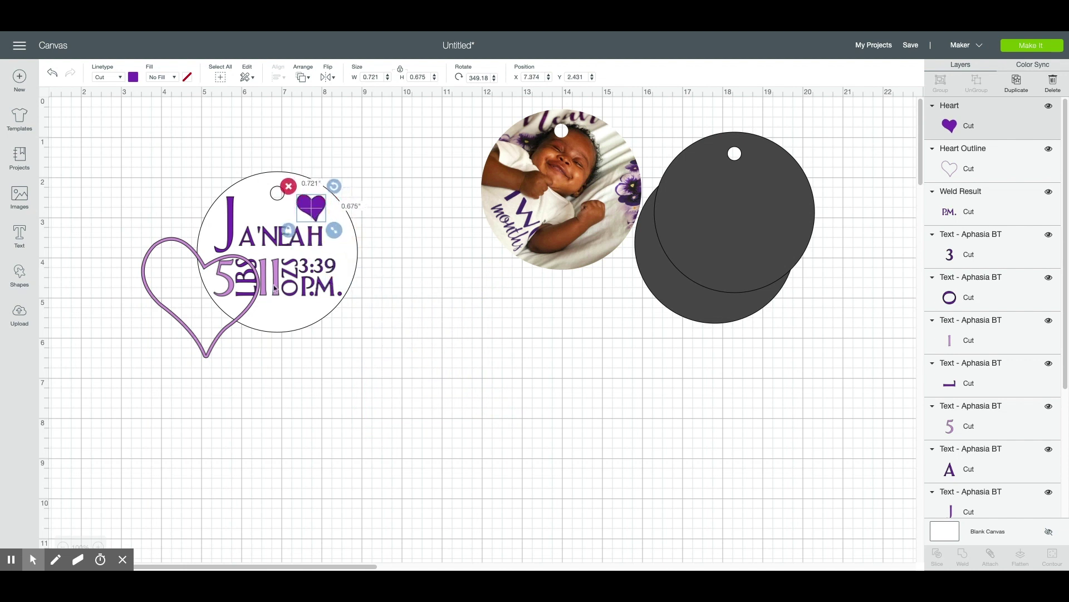
left_click(246, 311)
left_click_drag(267, 366, 218, 234)
left_click(328, 77)
left_click(356, 99)
Duplicate the solid heart and the heart outline, flip the copies, and move them below the weight line
left_click(311, 207, "shift")
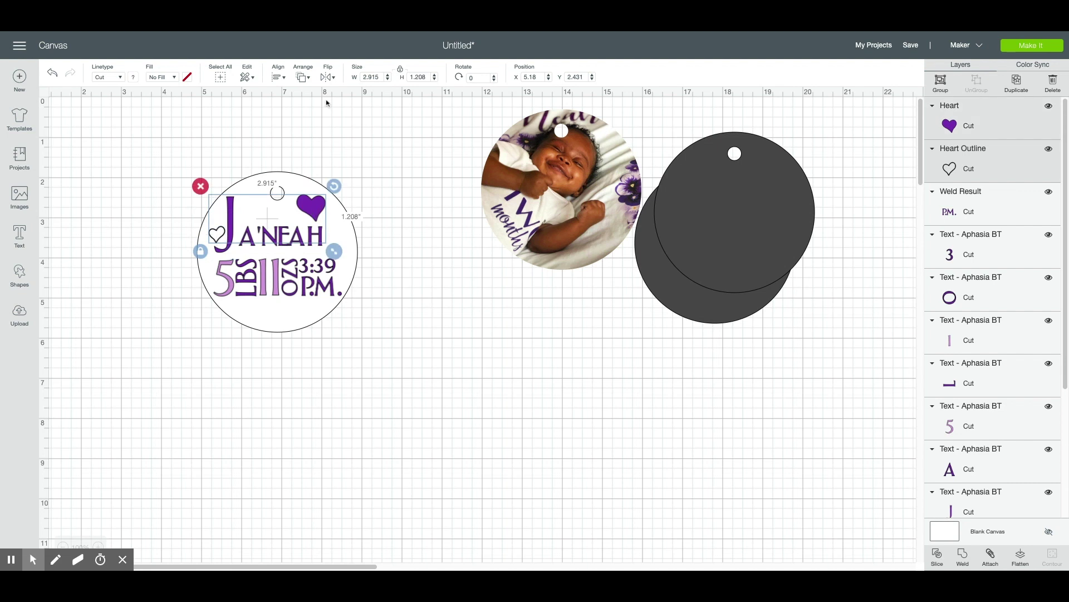
left_click(1016, 84)
left_click(333, 78)
left_click(357, 99)
left_click_drag(244, 235, 298, 313)
left_click(310, 362)
Recolour the copied solid heart light purple and place the copied heart outline below "LBS"
left_click(279, 319)
left_click(134, 80)
left_click(200, 119)
left_click_drag(364, 342, 246, 314)
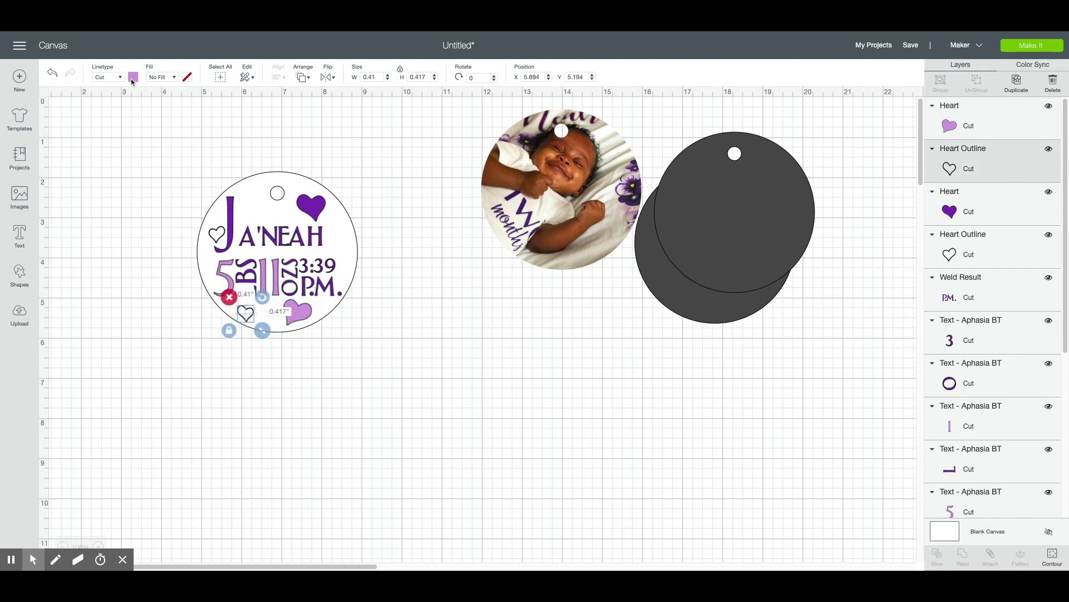
left_click(132, 77)
Duplicate all four hearts on the white disc
left_click(996, 123)
left_click(995, 166, "shift")
left_click(993, 209, "shift")
left_click(994, 250, "shift")
left_click(1018, 85)
left_click(360, 399)
Resize the four duplicated hearts and scatter them in the gaps above the name and along the text's right edge
left_click_drag(270, 338, 251, 204)
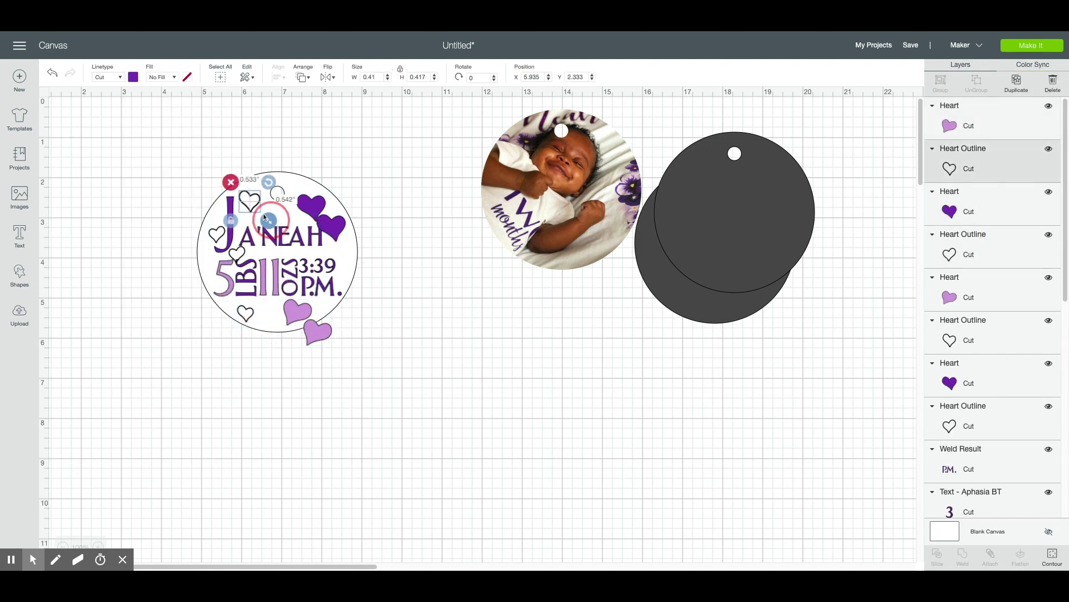
left_click(333, 226)
mouse_move(340, 233)
left_mouse_down()
mouse_move(351, 258)
mouse_move(351, 244)
left_mouse_up()
left_click_drag(365, 262, 354, 250)
left_click_drag(337, 234, 347, 261)
left_click(315, 333)
left_click_drag(341, 312, 315, 303)
left_click_drag(335, 353, 322, 338)
left_click_drag(310, 331, 339, 240)
left_click(238, 254)
left_click_drag(238, 254, 284, 215)
Search the image library for "arrow" and insert the heart arrow image
left_click(19, 197)
type("arrow")
key("Return")
scroll(509, 297, "down", 15)
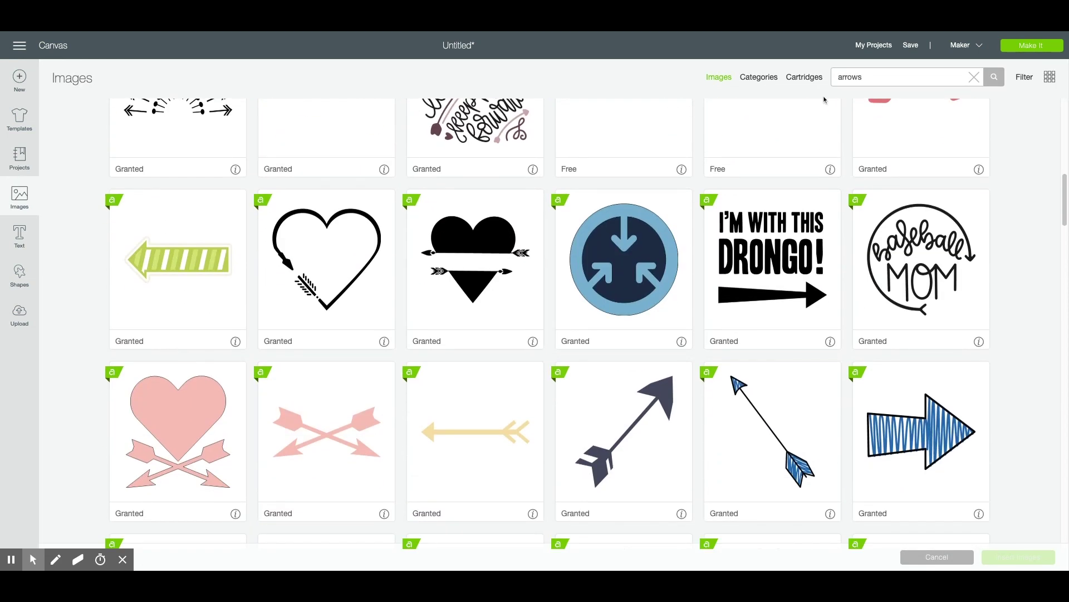
scroll(678, 218, "down", 20)
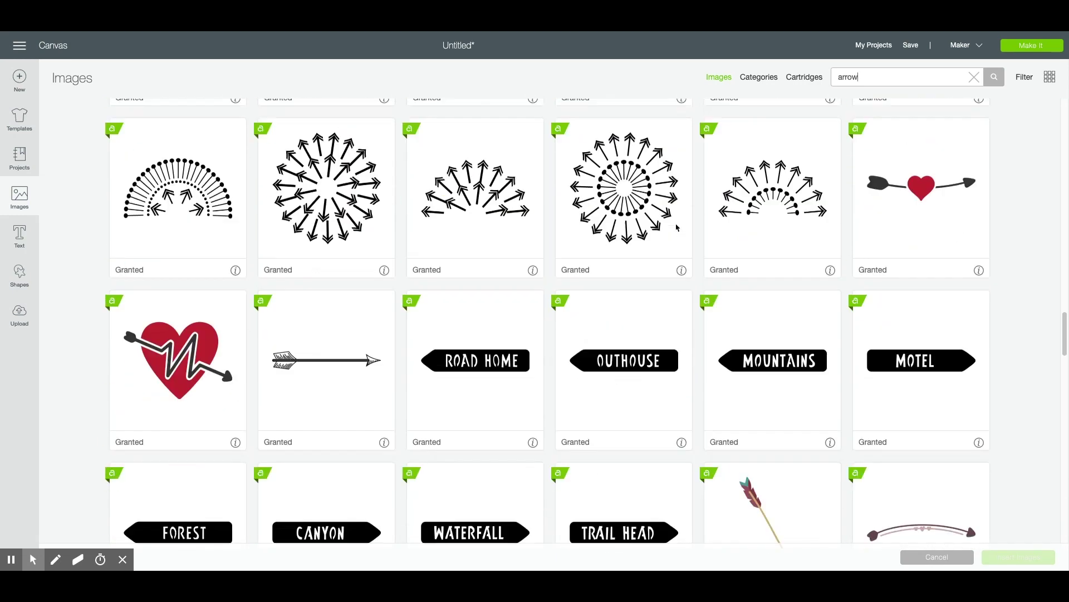
scroll(752, 289, "down", 3)
left_click(825, 354)
left_click(1011, 557)
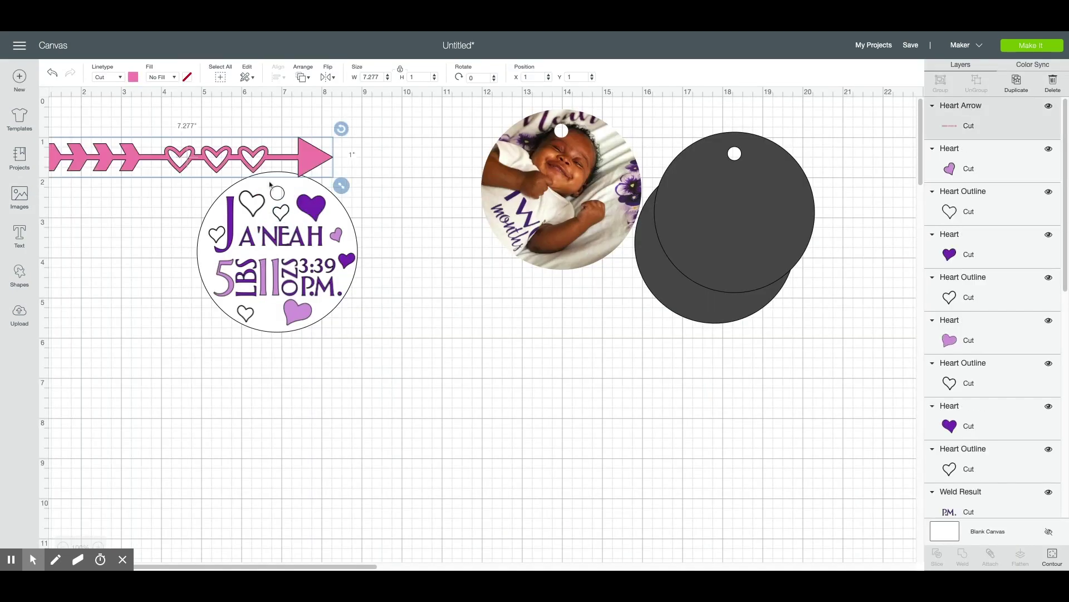
Flip the heart arrow to point left and shrink it to fit between the name and the weight line
left_click_drag(190, 161, 390, 273)
left_click(328, 77)
left_click(341, 102)
left_click_drag(546, 301, 288, 256)
left_click(416, 303)
Recolour the heart arrow light purple
left_click(273, 255)
left_click(133, 77)
left_click(171, 141)
left_click(420, 387)
Flatten the white disc with all its text, hearts and arrow, and reposition it, the photo disc and a dark disc on the canvas
left_click_drag(410, 396, 112, 143)
left_click(1021, 557)
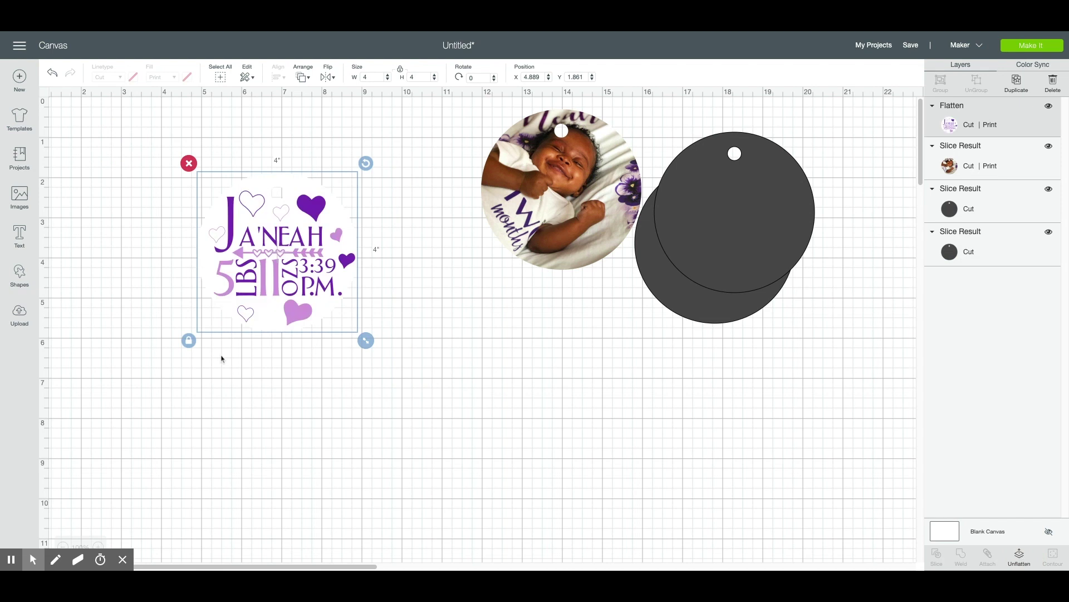
left_click_drag(281, 215, 259, 218)
left_click_drag(705, 257, 690, 326)
left_click_drag(563, 206, 449, 273)
Send the project to the mat preview, space the two dark discs apart on the cut mat, and continue to making
left_click(1026, 48)
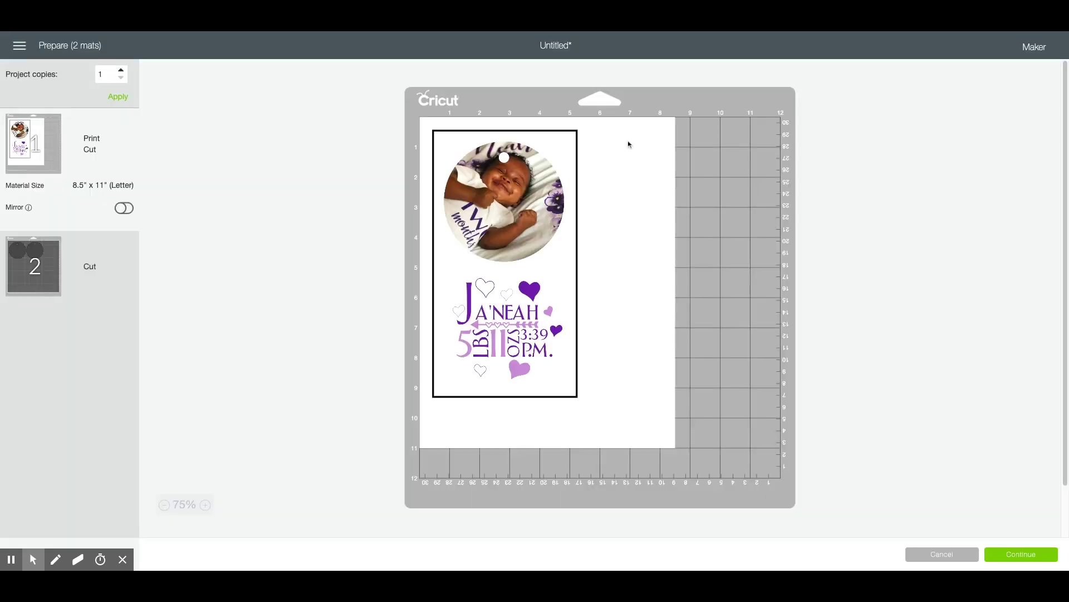
left_click(40, 273)
left_click_drag(629, 184, 692, 180)
left_click_drag(523, 182, 562, 179)
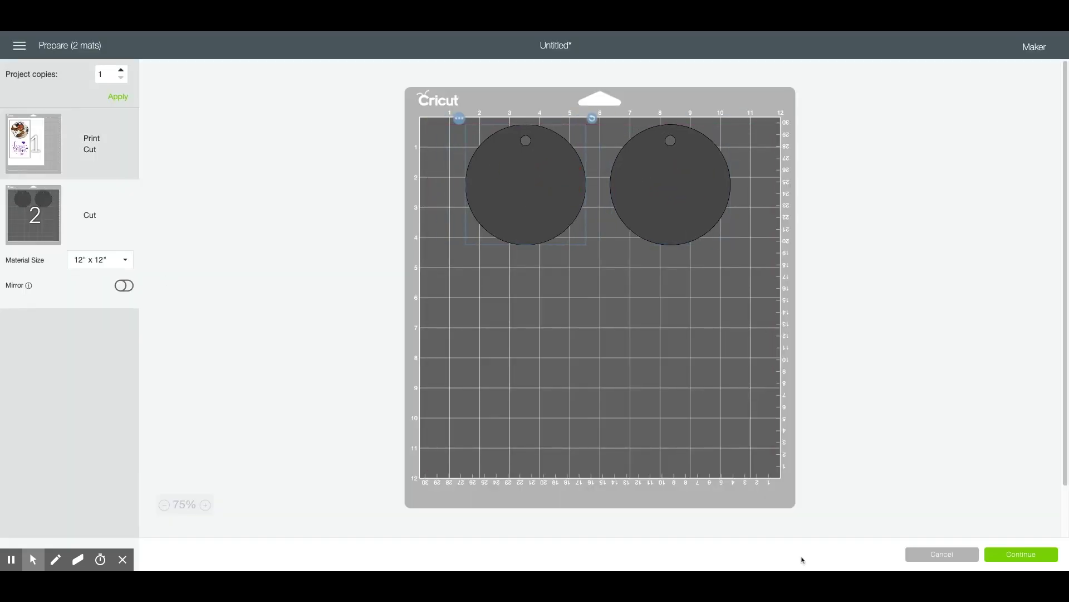
left_click(1024, 555)
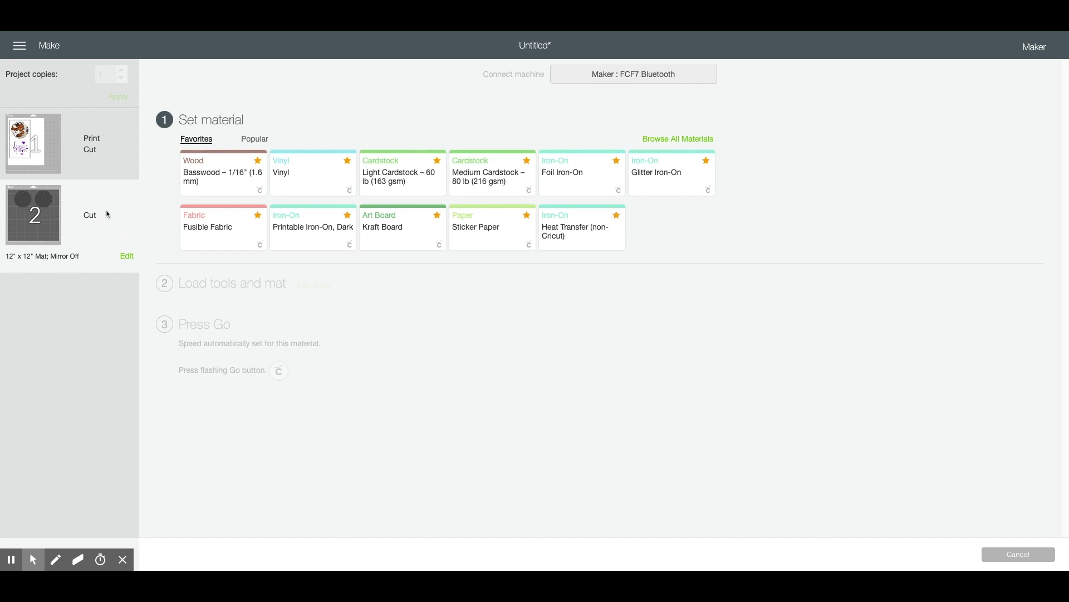
Print the photo and name discs on the EPSON ET-2750 Series with Use System Dialog turned on
left_click(98, 170)
left_click(210, 162)
left_click(677, 137)
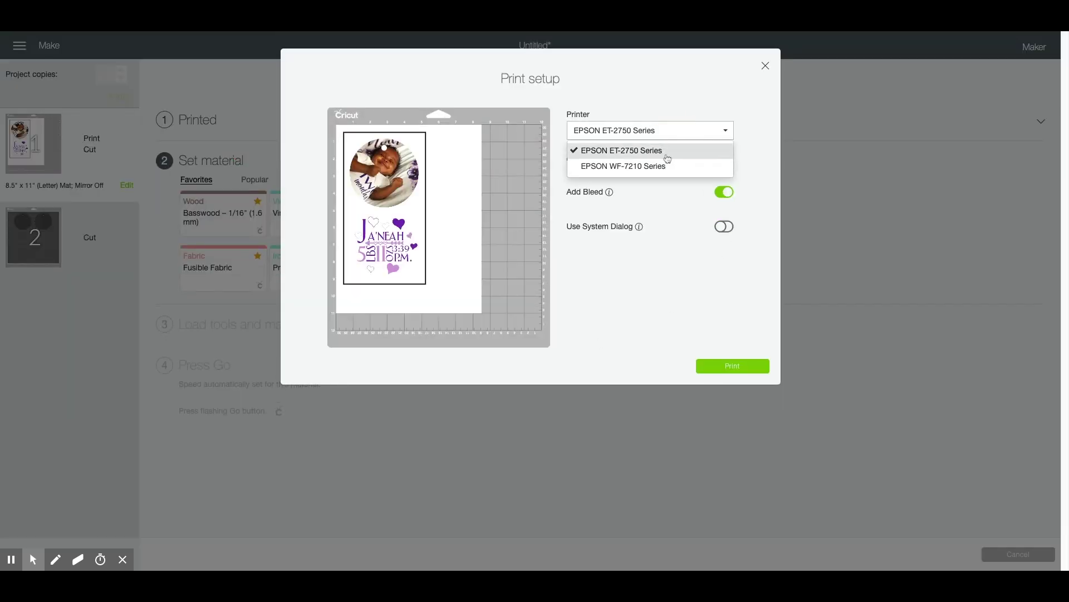
left_click(672, 149)
left_click(724, 226)
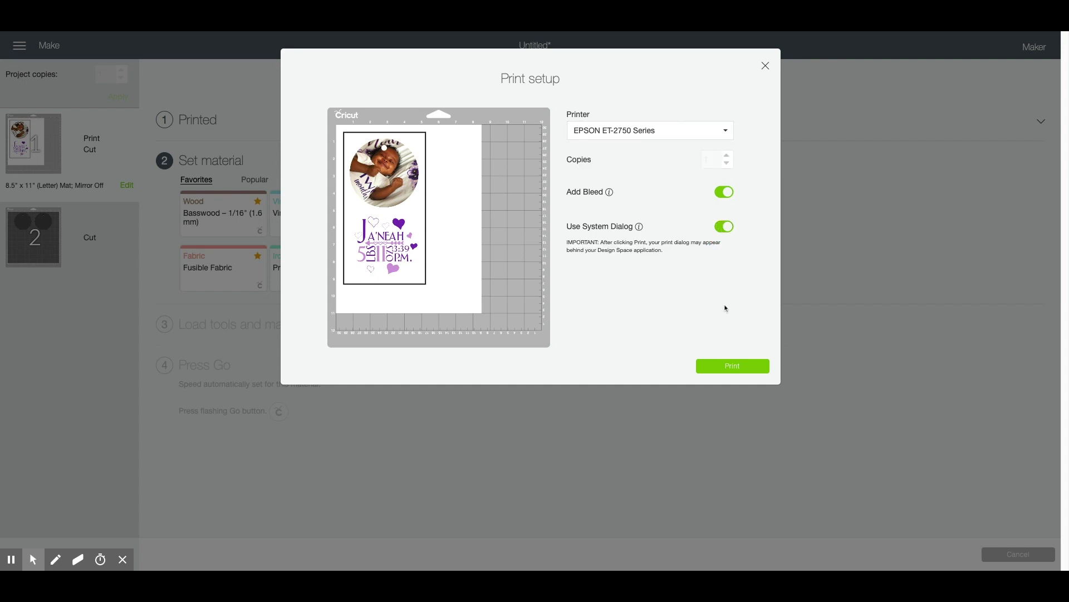
left_click(733, 366)
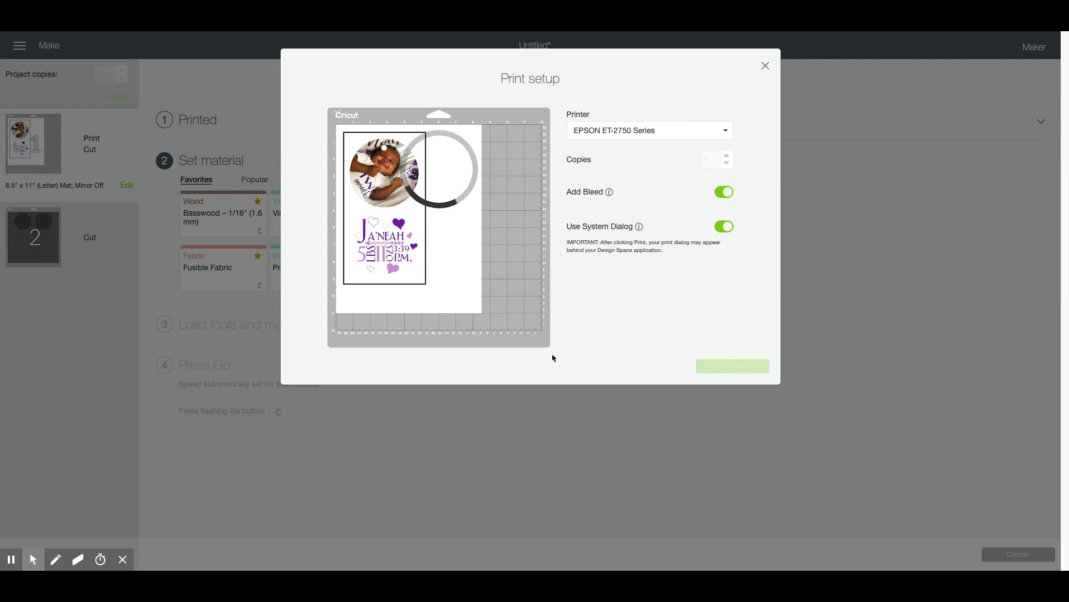